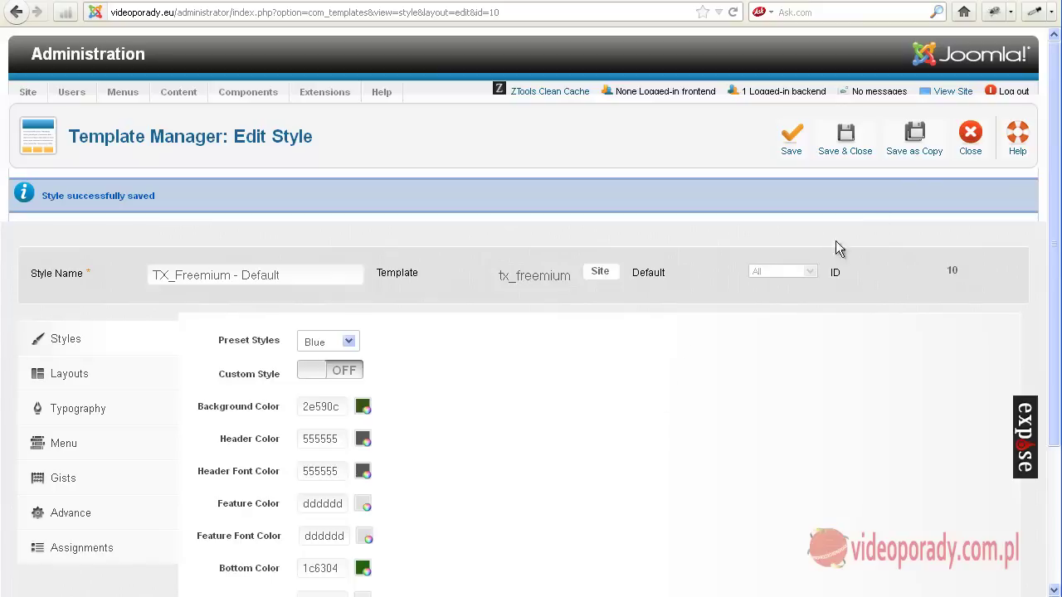
Step: Close the template style being edited and preview the public site's home page down to its login form
left_click(969, 139)
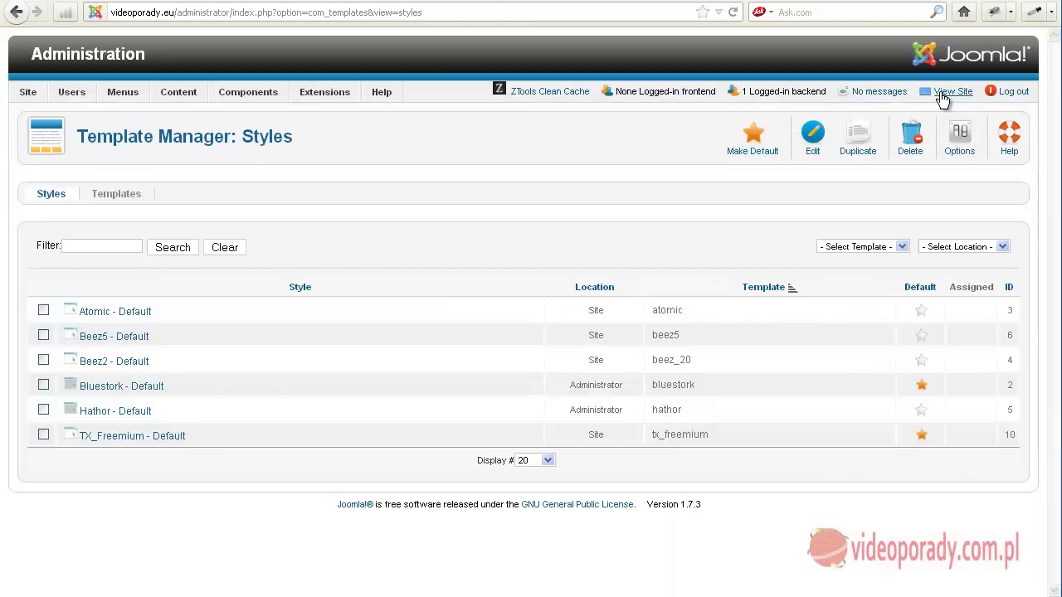
left_click(941, 92)
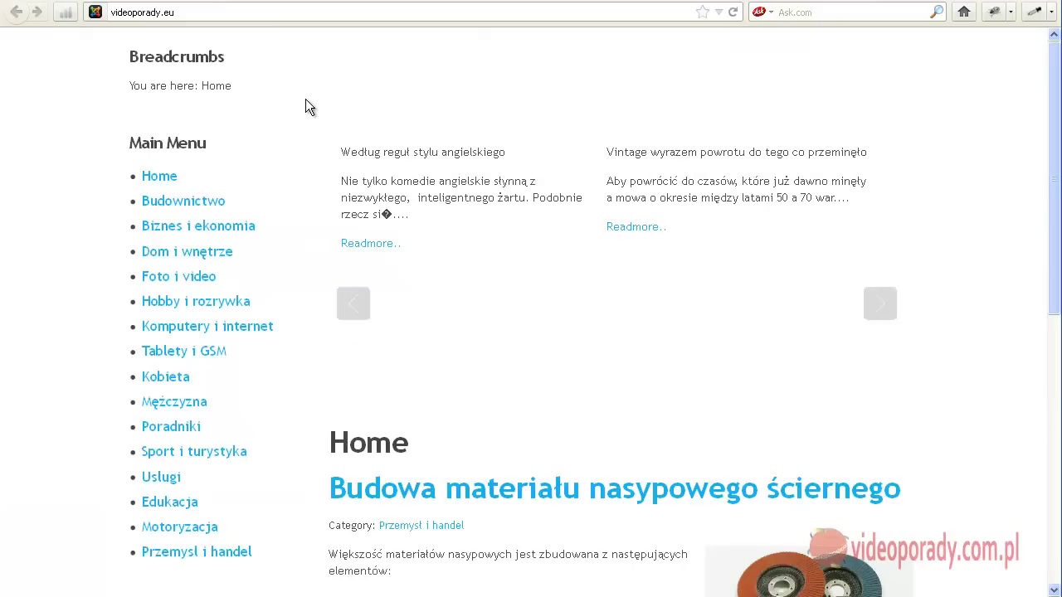
scroll(301, 274, "down", 5)
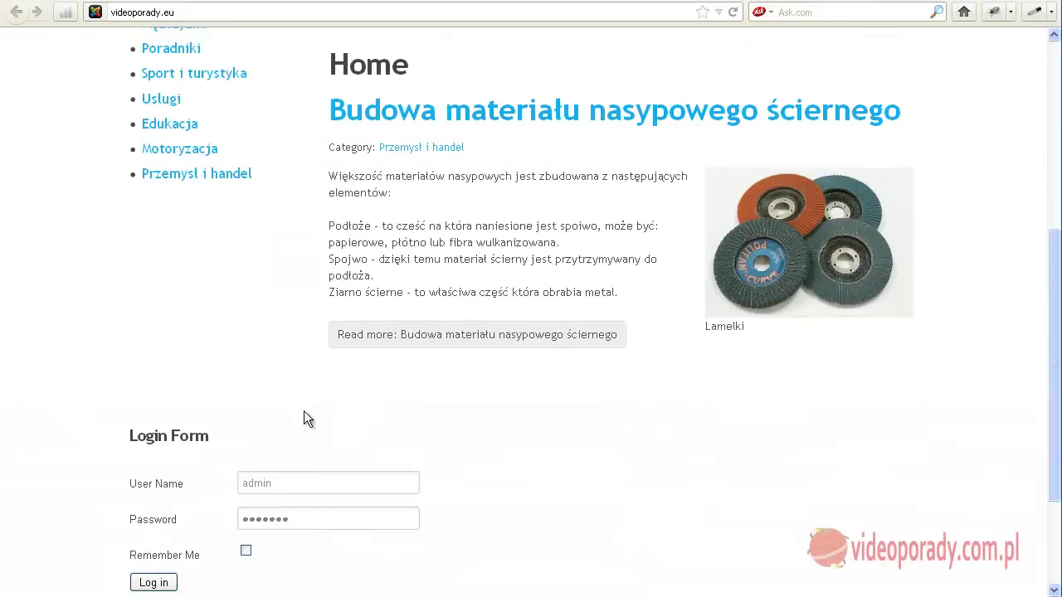
scroll(304, 411, "up", 5)
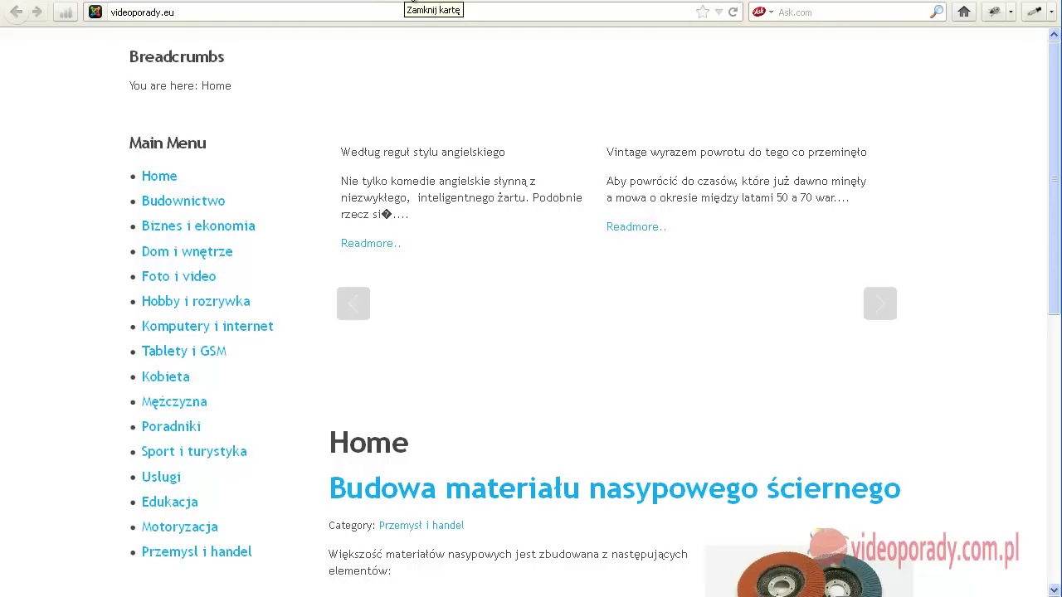
left_click(235, 0)
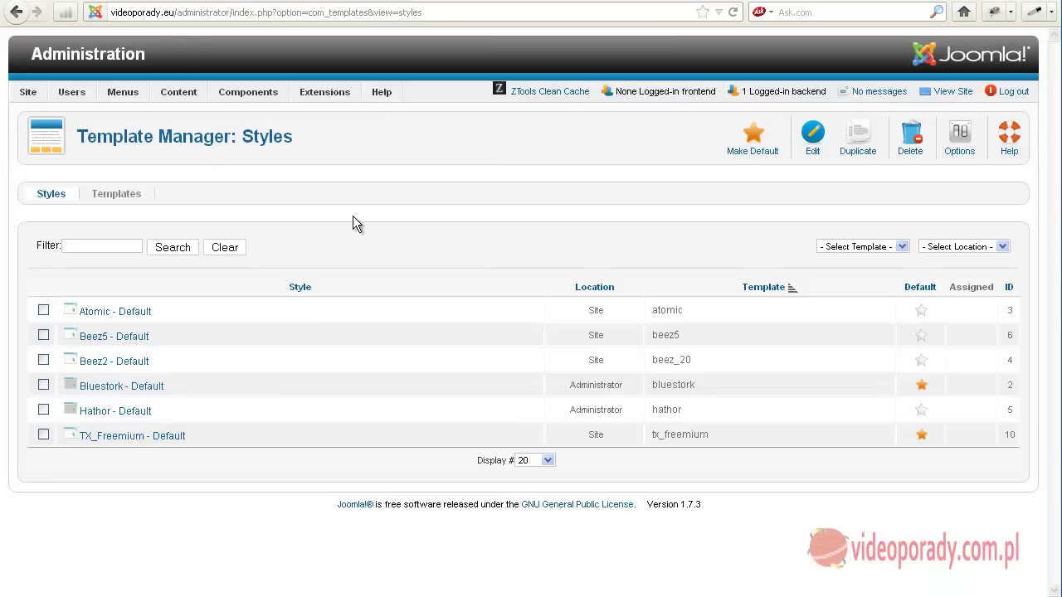
Step: Open the TX_Freemium - Default style for editing and switch Custom Style on, keeping the Blue preset
left_click(114, 442)
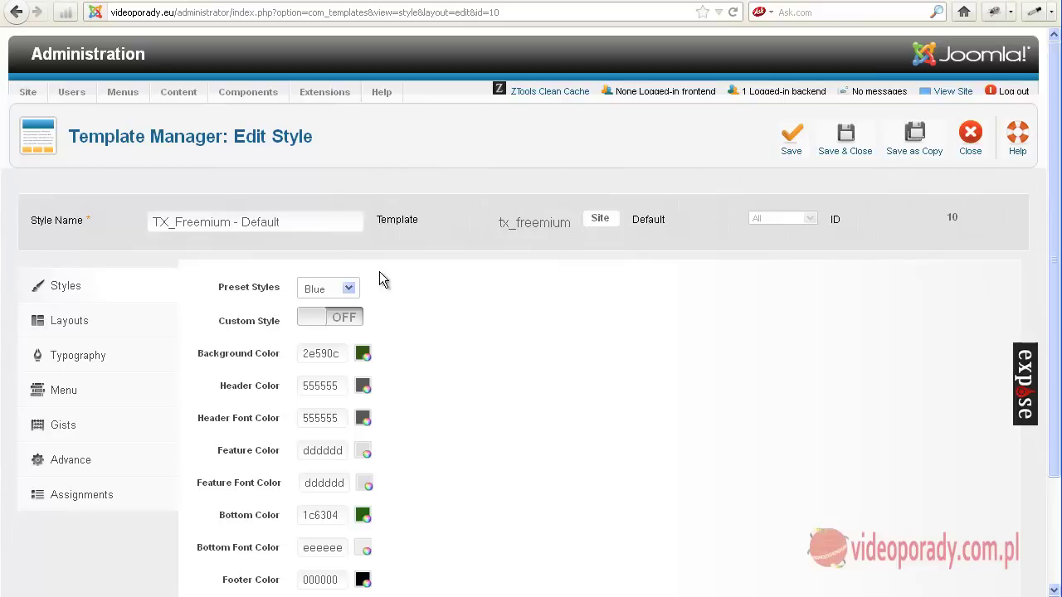
left_click(347, 288)
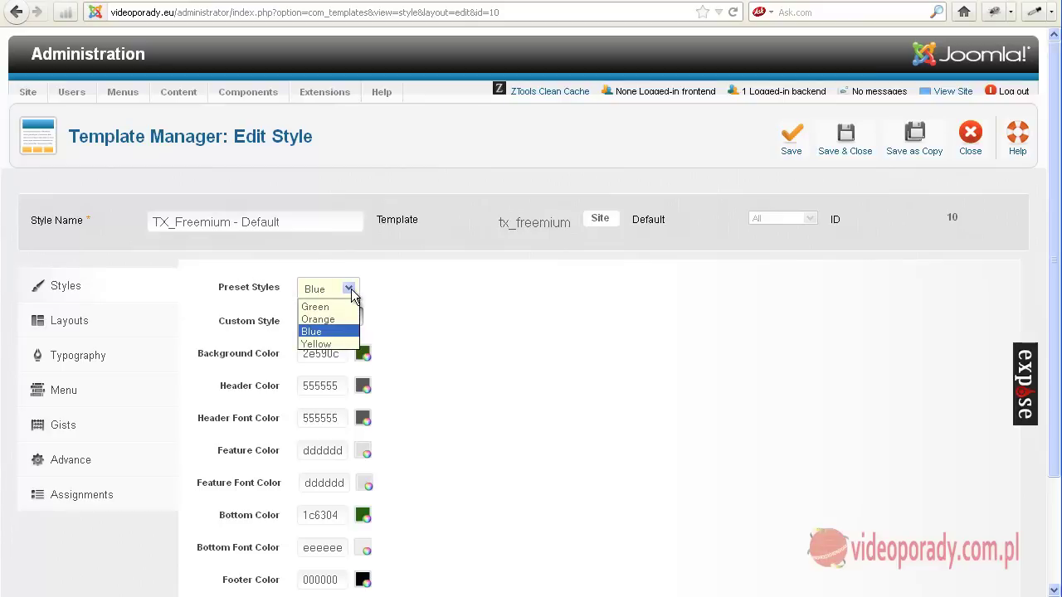
left_click(453, 310)
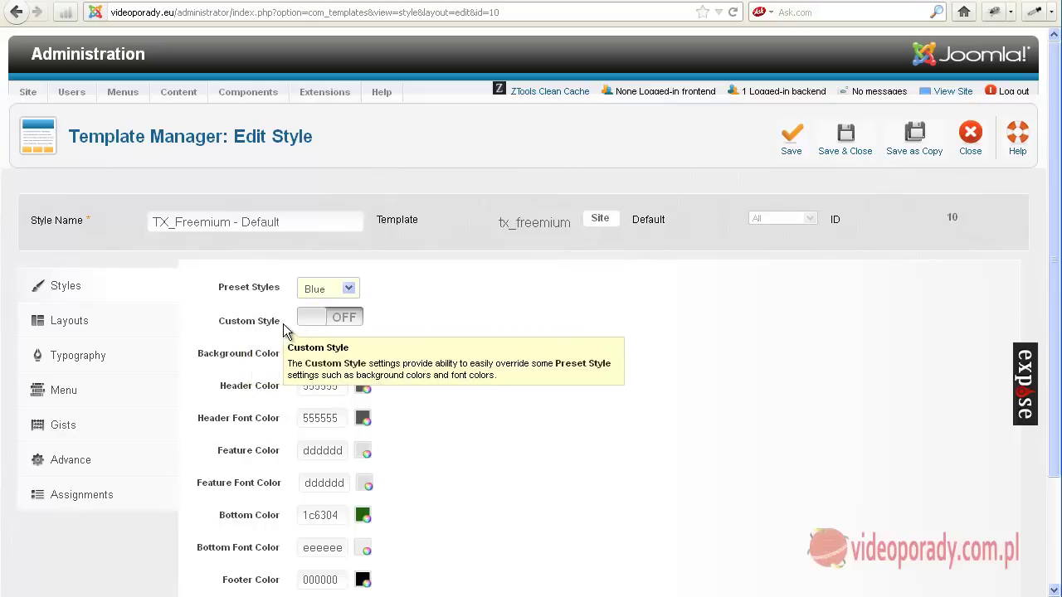
left_click(350, 318)
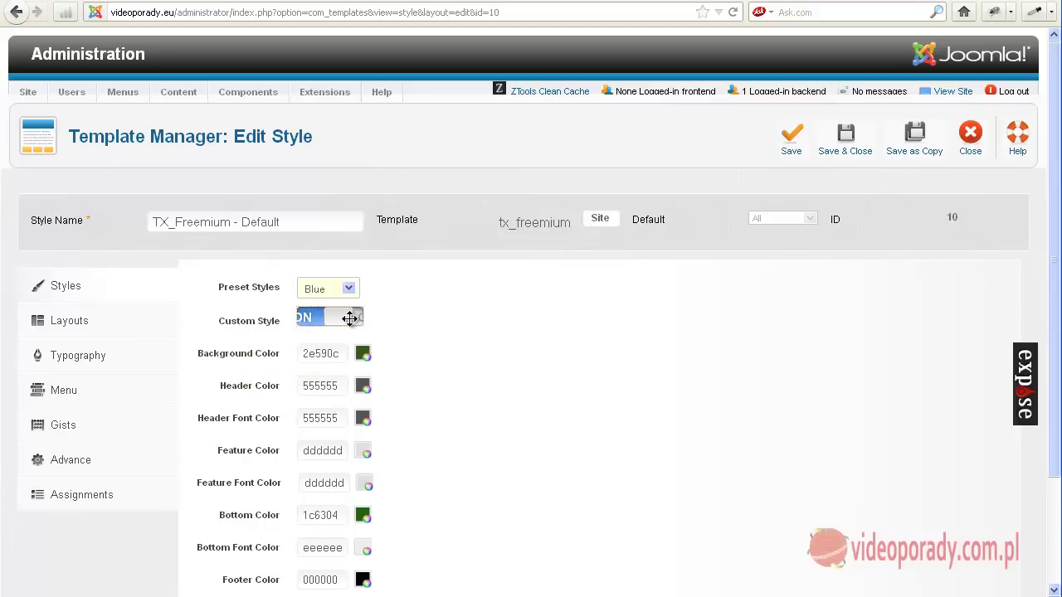
Step: Examine the custom colour settings from Background Color to Link Color and read their descriptions
scroll(445, 317, "down", 3)
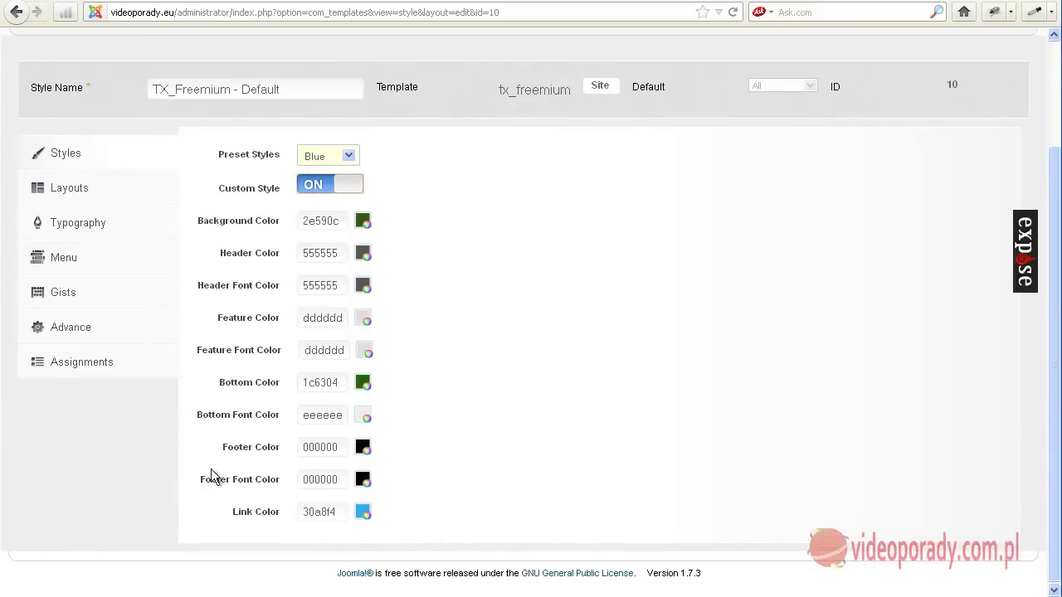
mouse_move(255, 229)
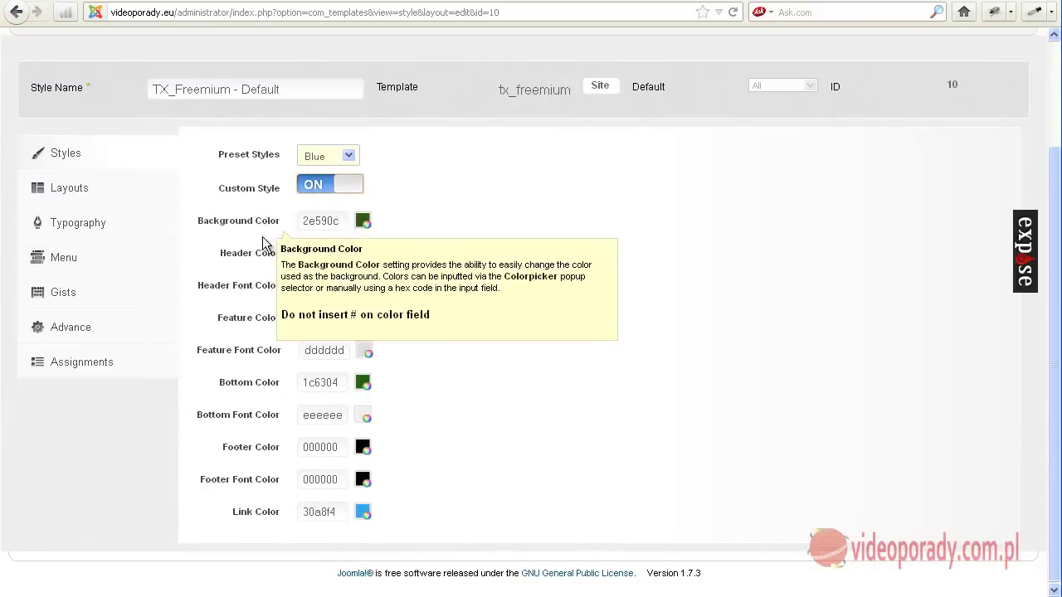
mouse_move(255, 261)
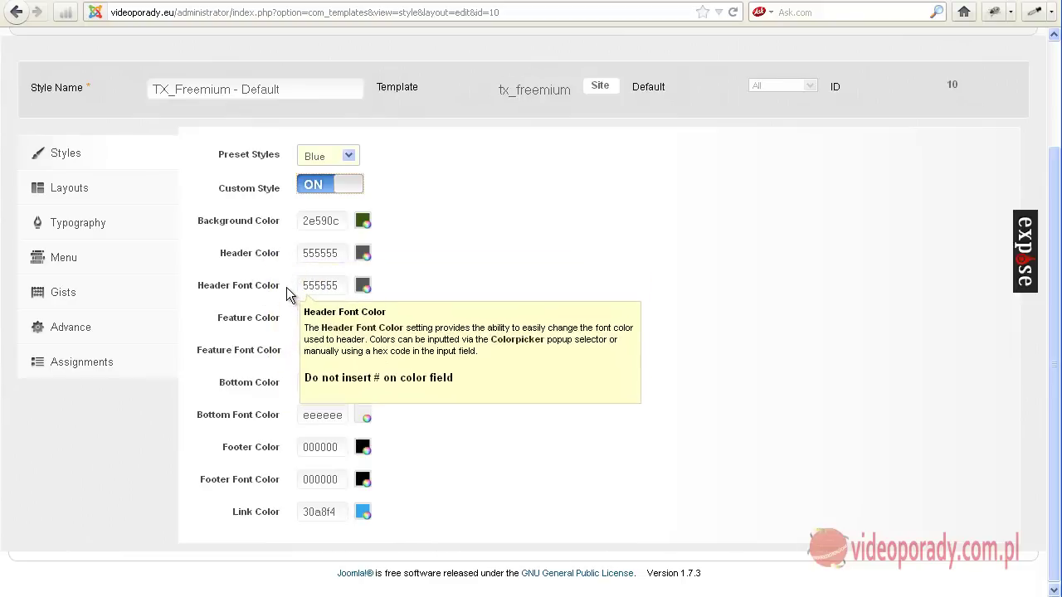
mouse_move(255, 322)
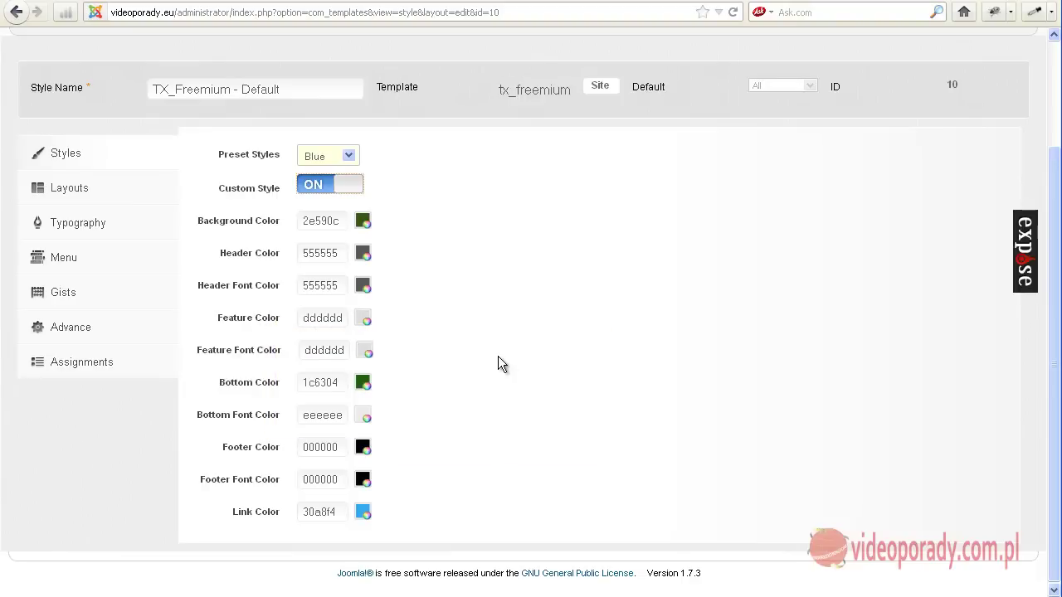
scroll(501, 361, "up", 3)
scroll(409, 316, "down", 2)
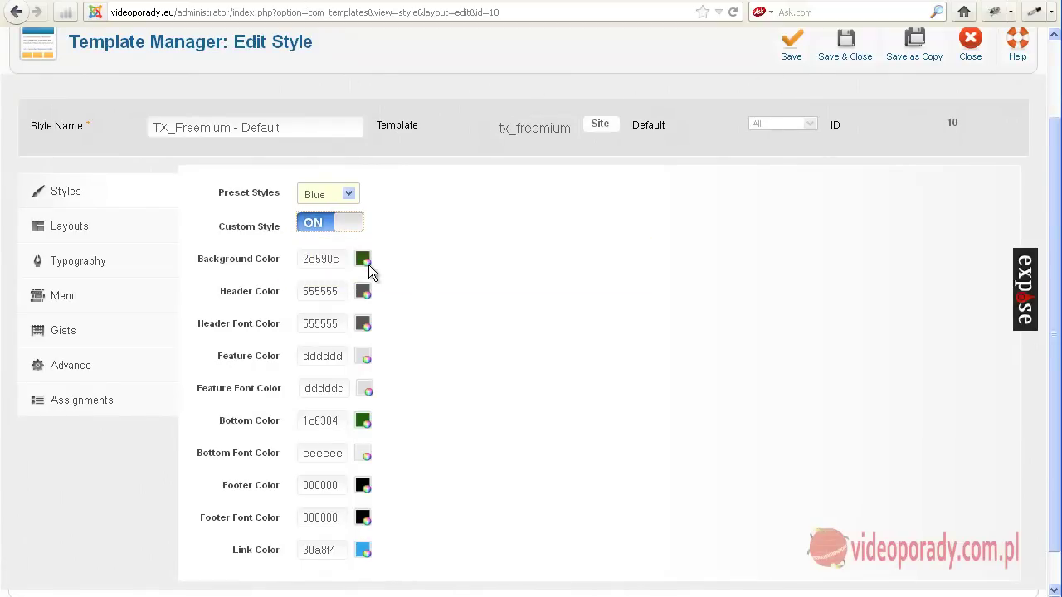
scroll(754, 293, "up", 2)
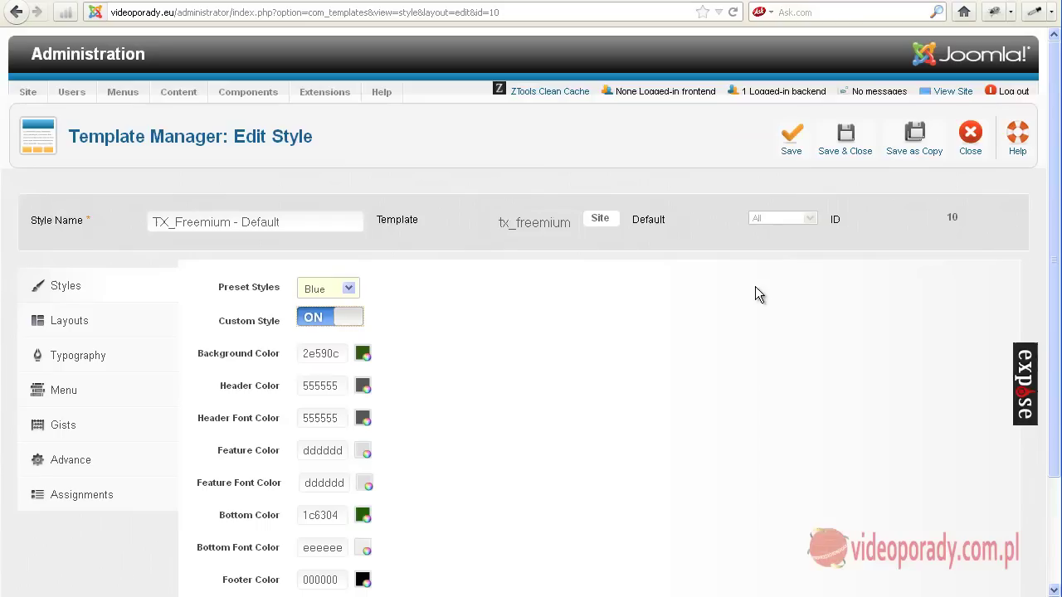
Step: Save the style with Custom Style enabled and check the reloaded front end of the site
left_click(945, 93)
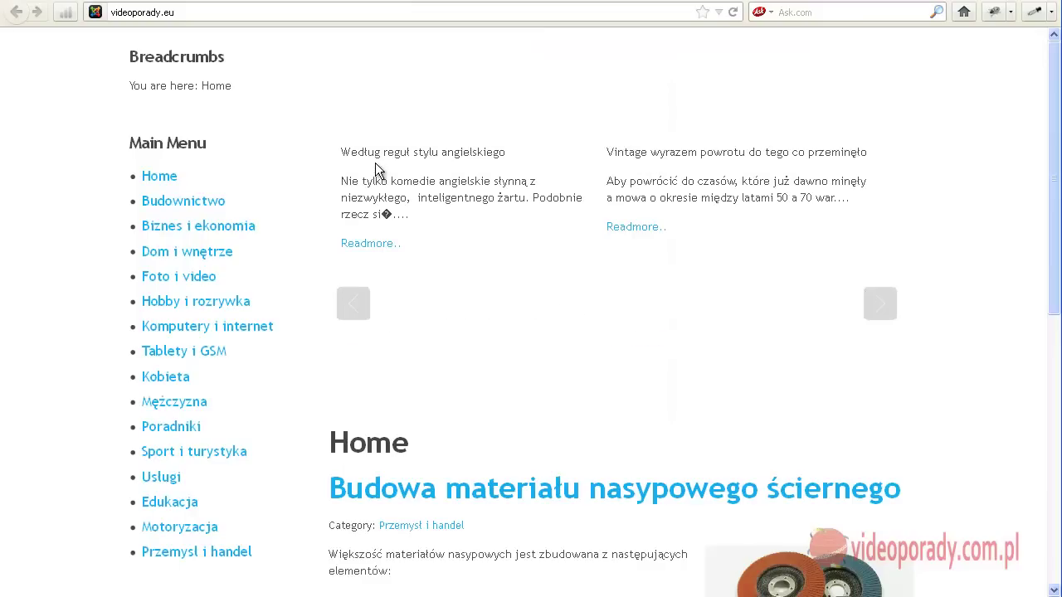
key("alt+Left")
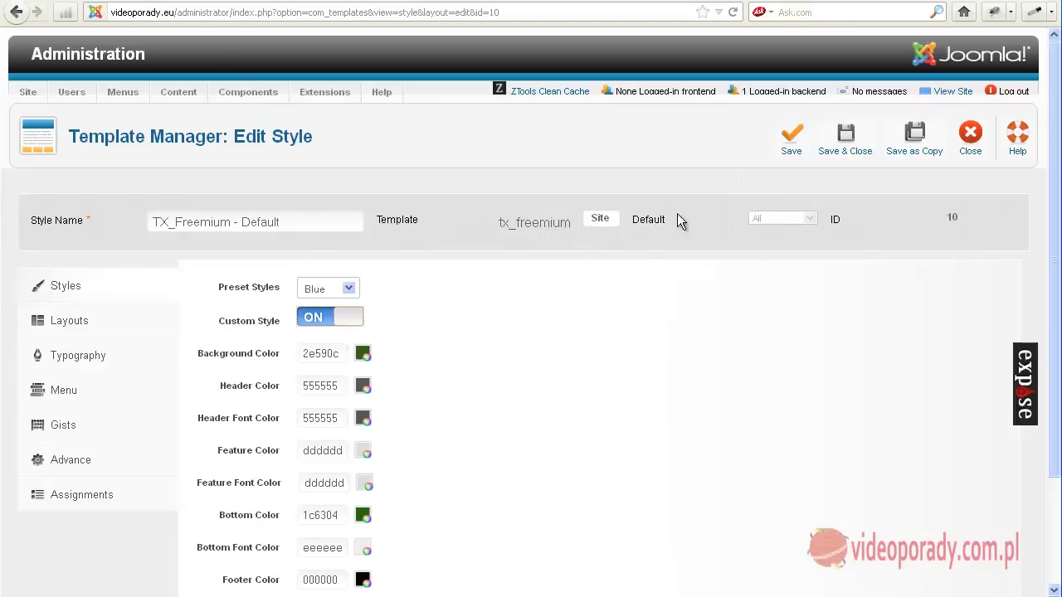
left_click(792, 141)
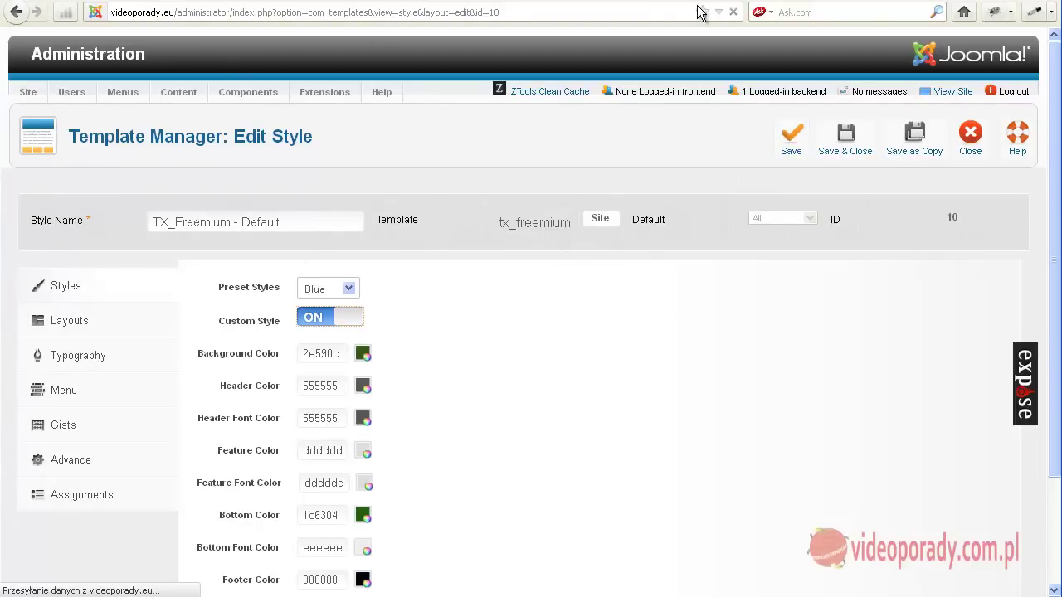
key("alt+Tab")
left_click(735, 13)
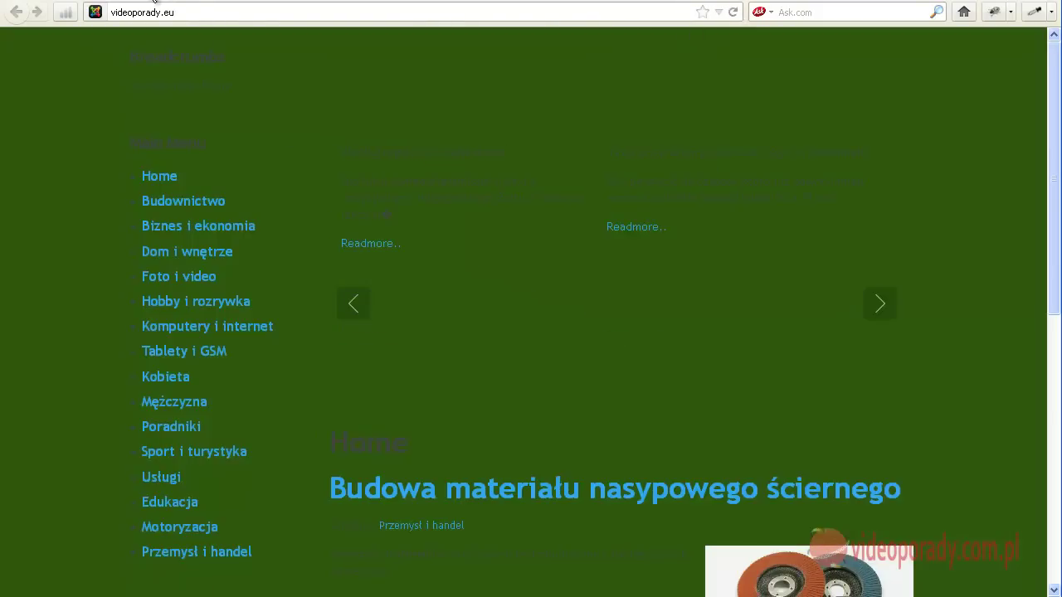
key("alt+Tab")
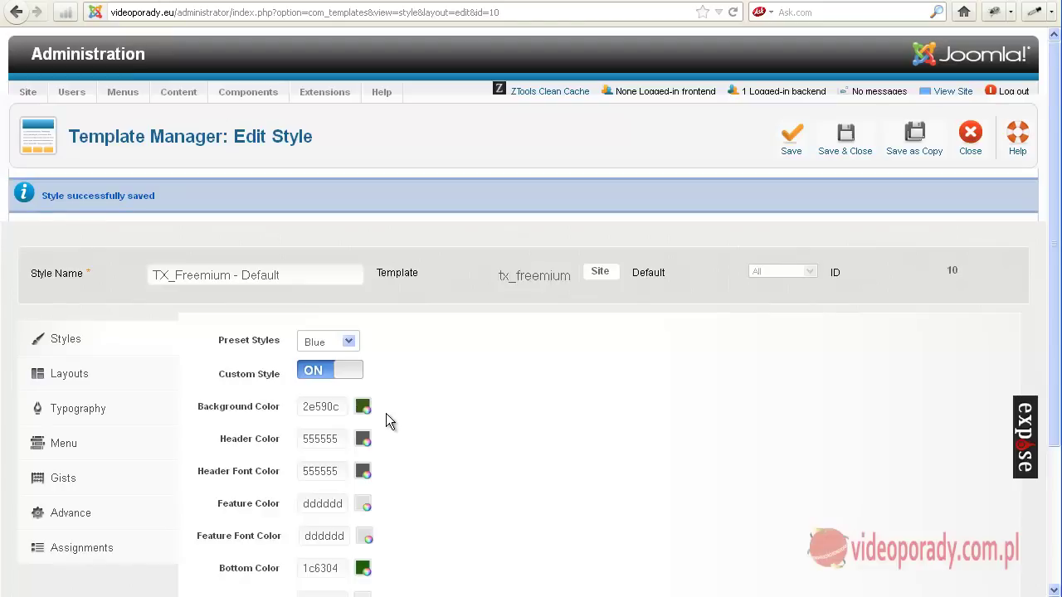
Step: Set the Background Color to red f70303 using the colour picker and save the style
scroll(471, 413, "down", 2)
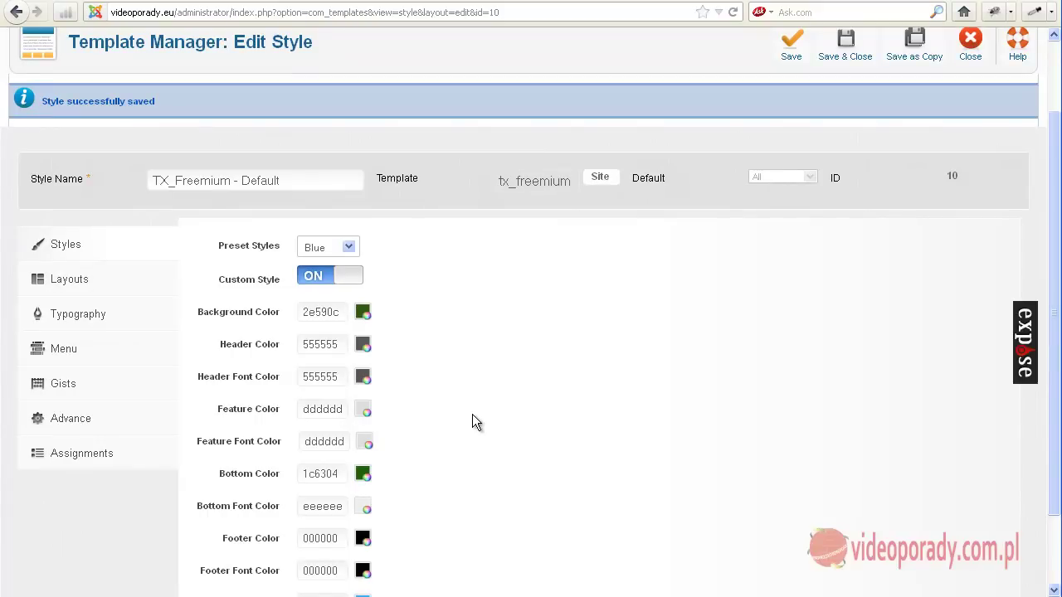
left_click(367, 320)
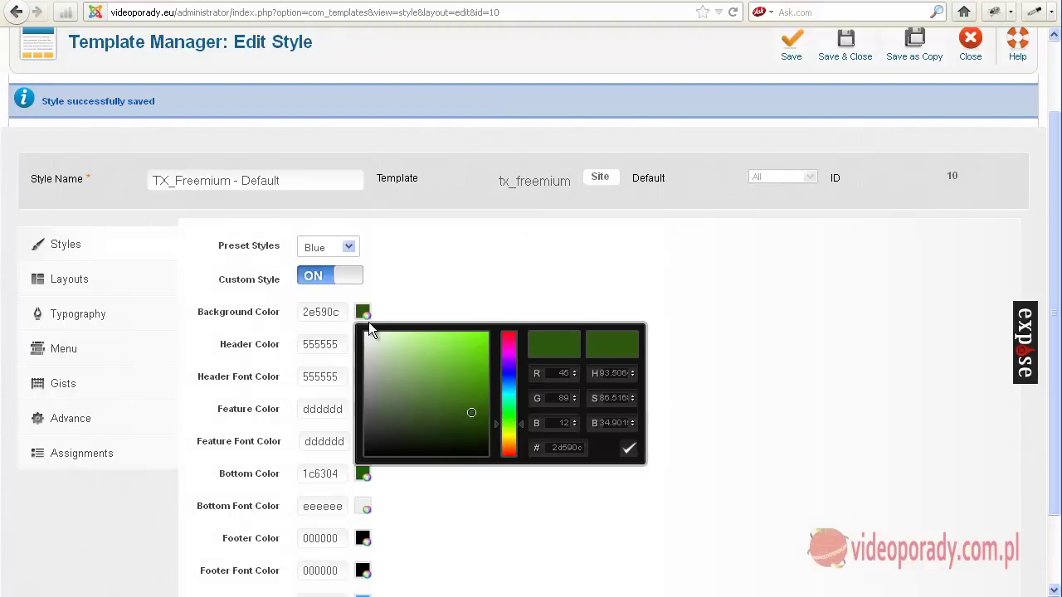
left_click(429, 349)
mouse_move(429, 349)
left_mouse_down()
mouse_move(405, 345)
mouse_move(425, 355)
left_mouse_up()
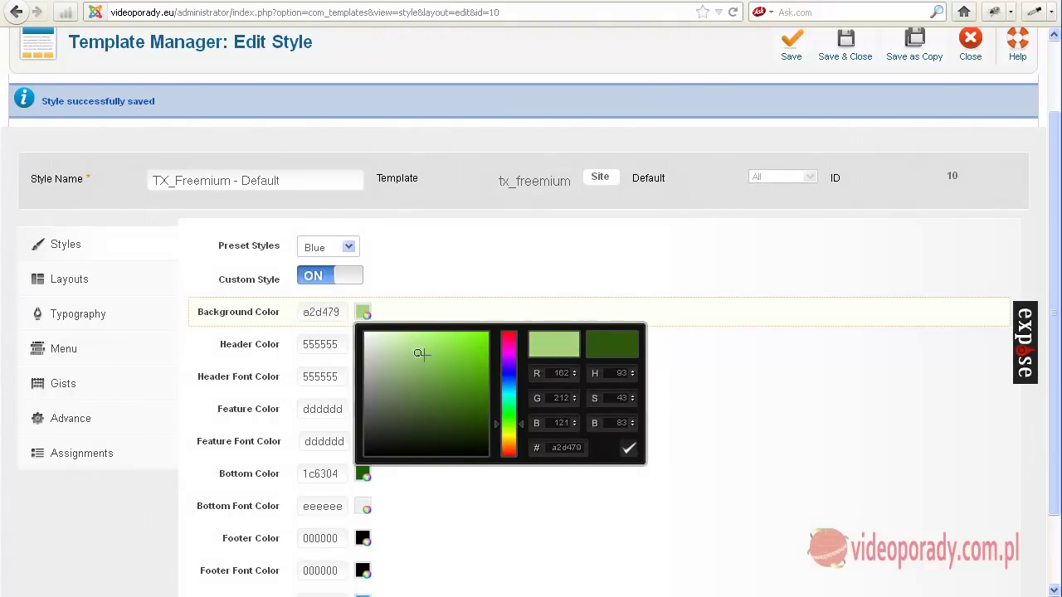
mouse_move(502, 425)
left_mouse_down()
mouse_move(509, 332)
mouse_move(486, 335)
left_mouse_up()
left_click(552, 279)
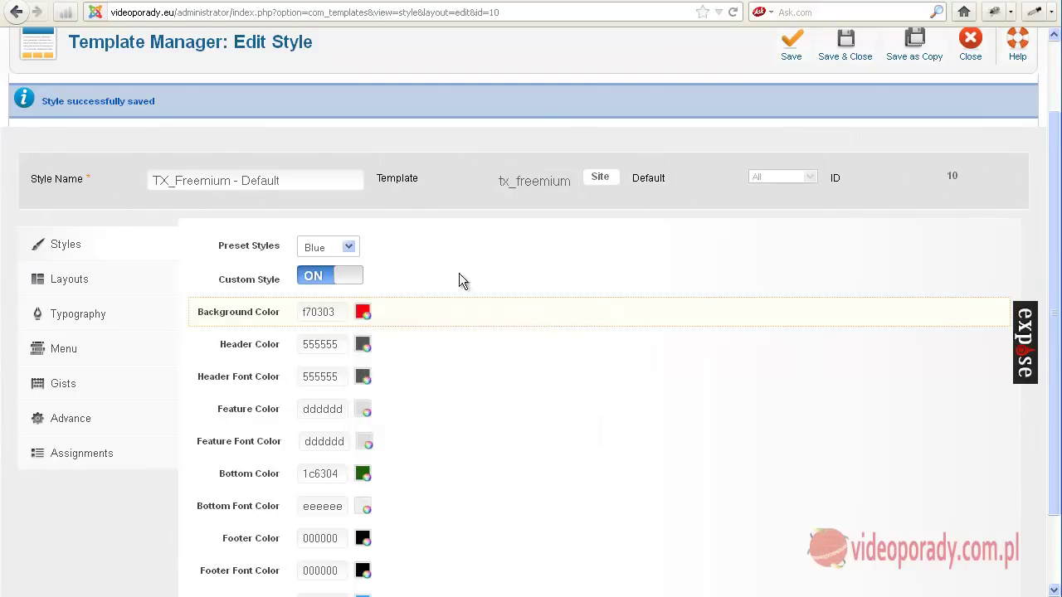
left_click(792, 46)
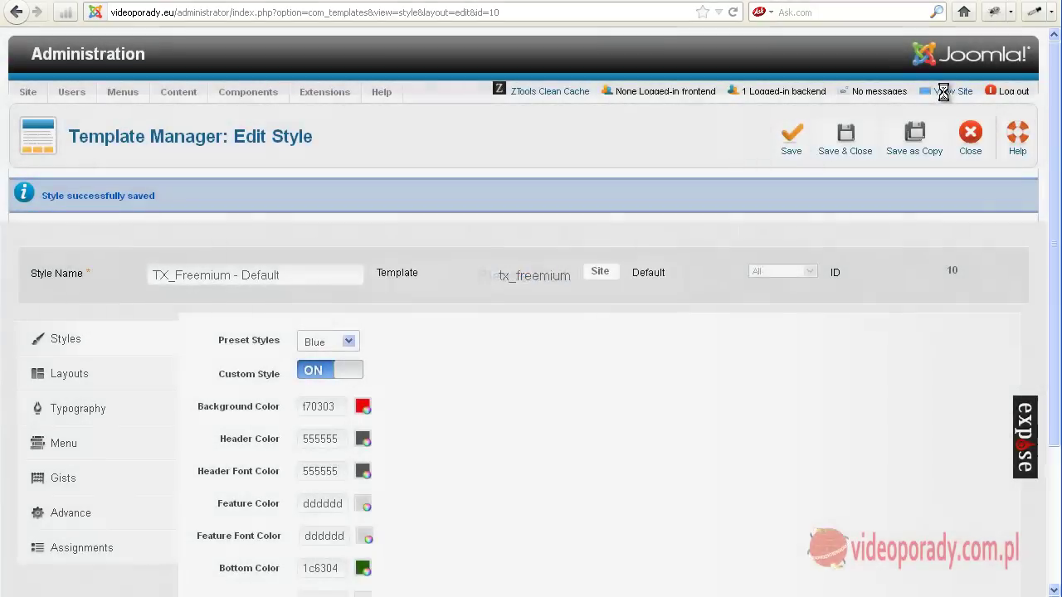
Step: Preview the public home page from its header down to the footer, and return to the style settings
left_click(946, 93)
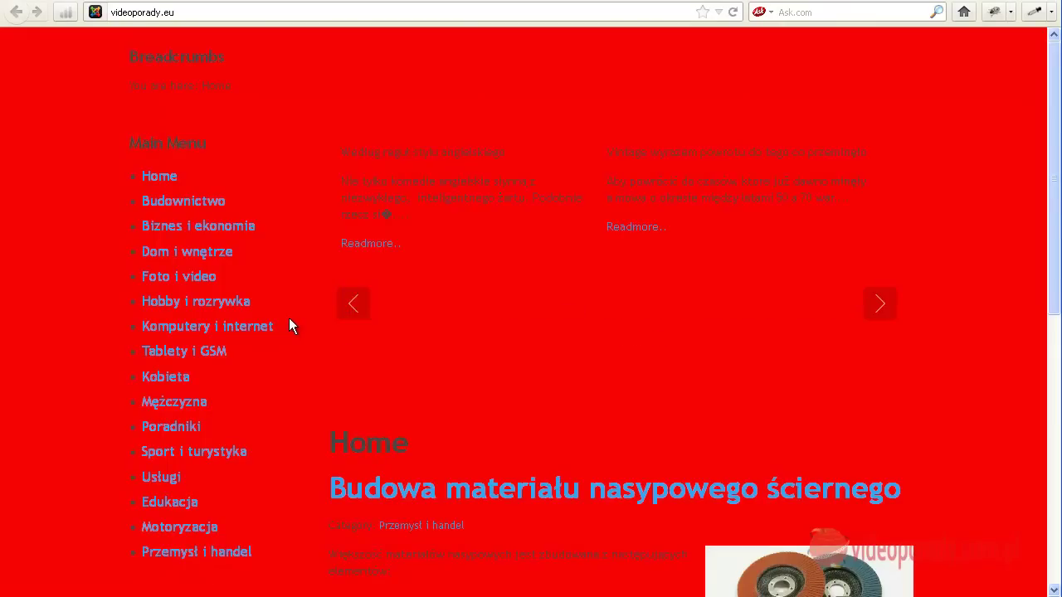
scroll(300, 313, "down", 10)
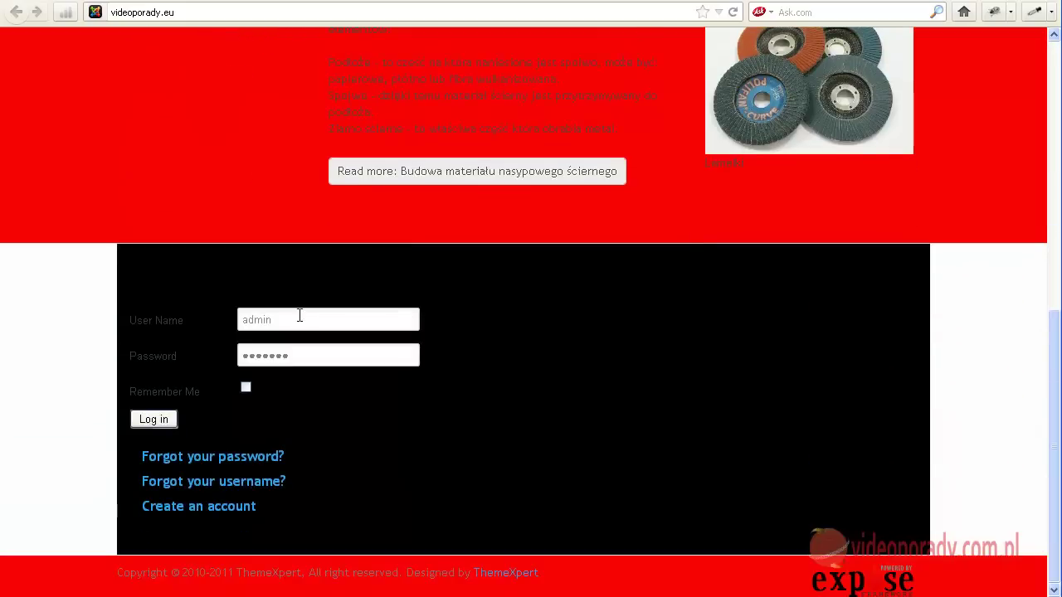
scroll(300, 313, "up", 9)
scroll(299, 315, "down", 6)
scroll(300, 318, "up", 7)
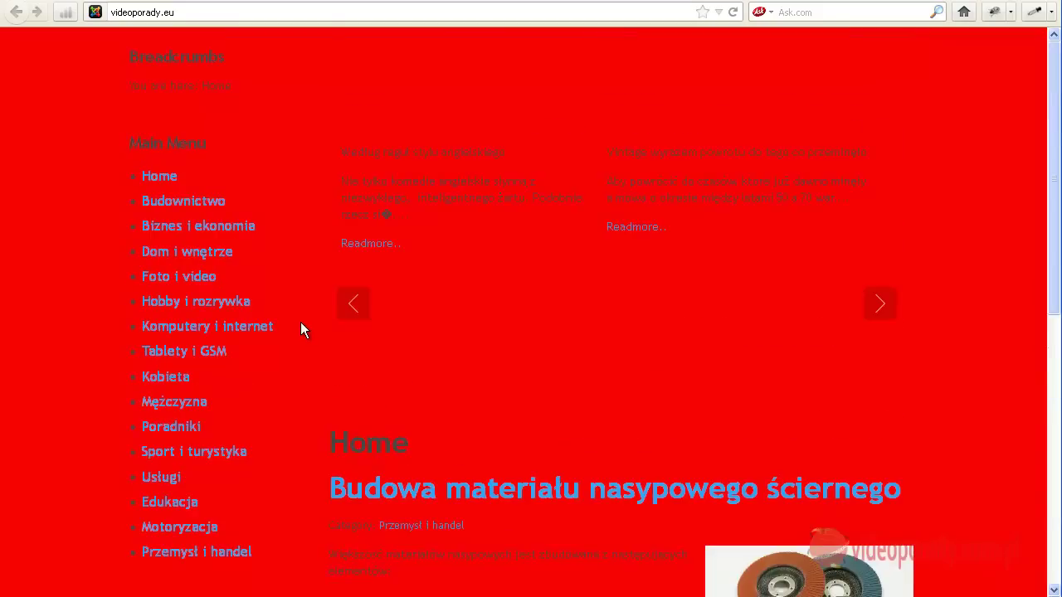
key("alt+Left")
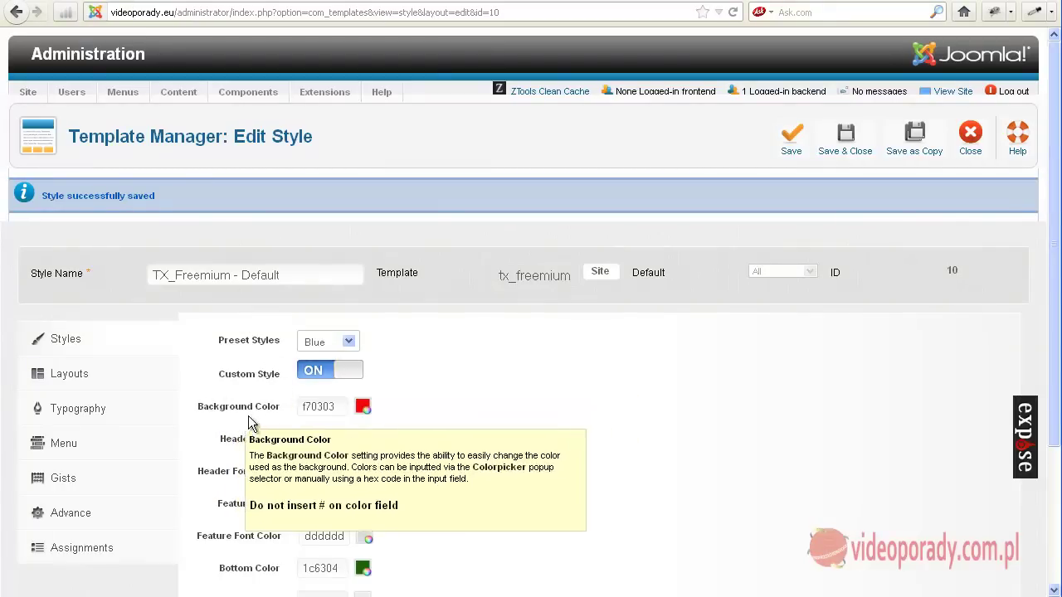
Step: Switch Custom Style off for the TX_Freemium template and save the style
scroll(445, 411, "down", 2)
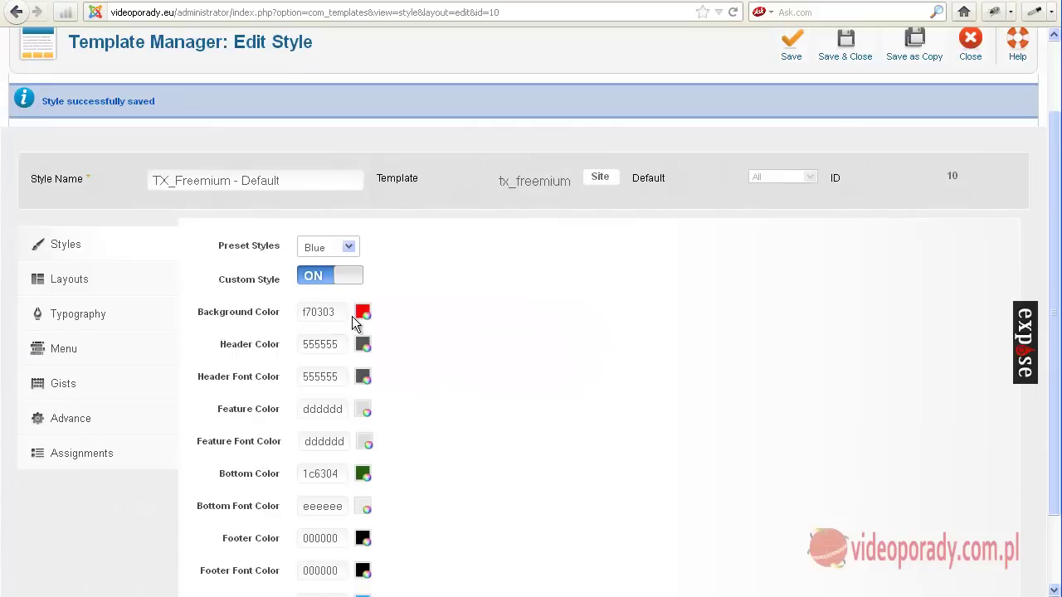
left_click(320, 285)
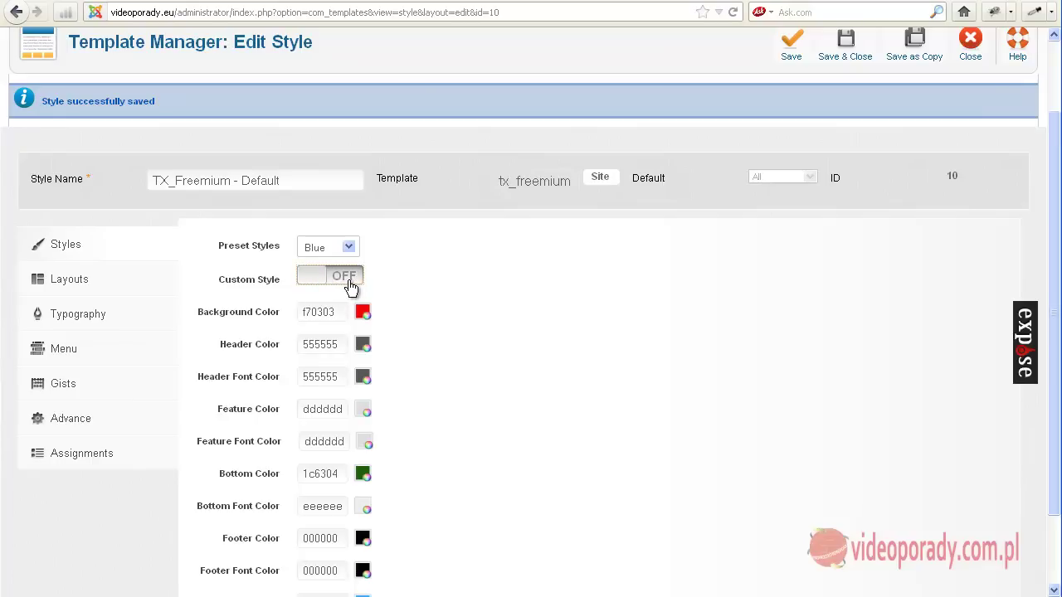
left_click(790, 58)
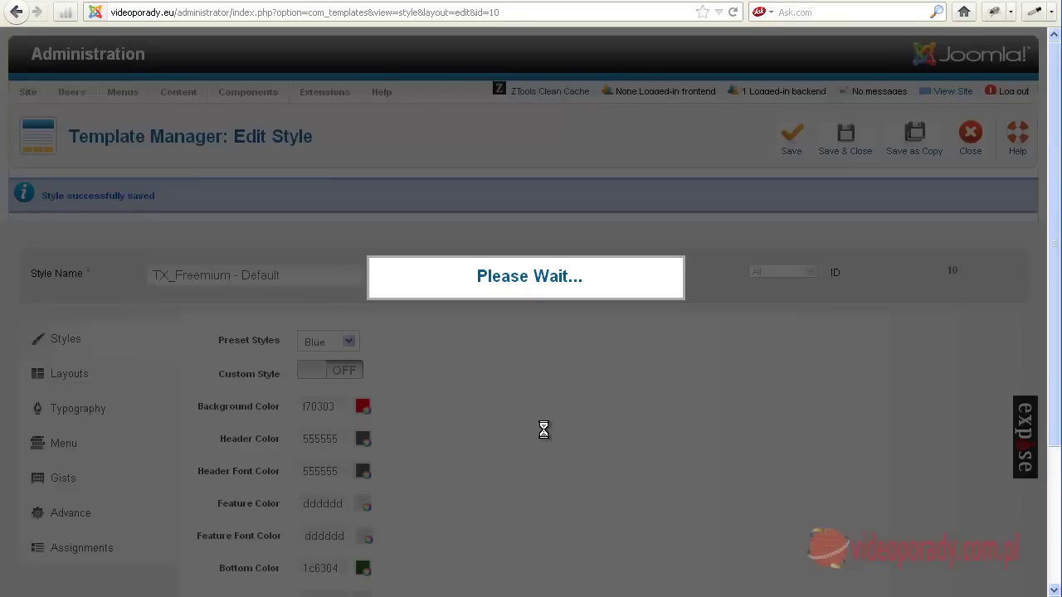
Step: Open the template's layout settings and examine the layout type, mobile theme, width and upper module options
scroll(535, 428, "down", 4)
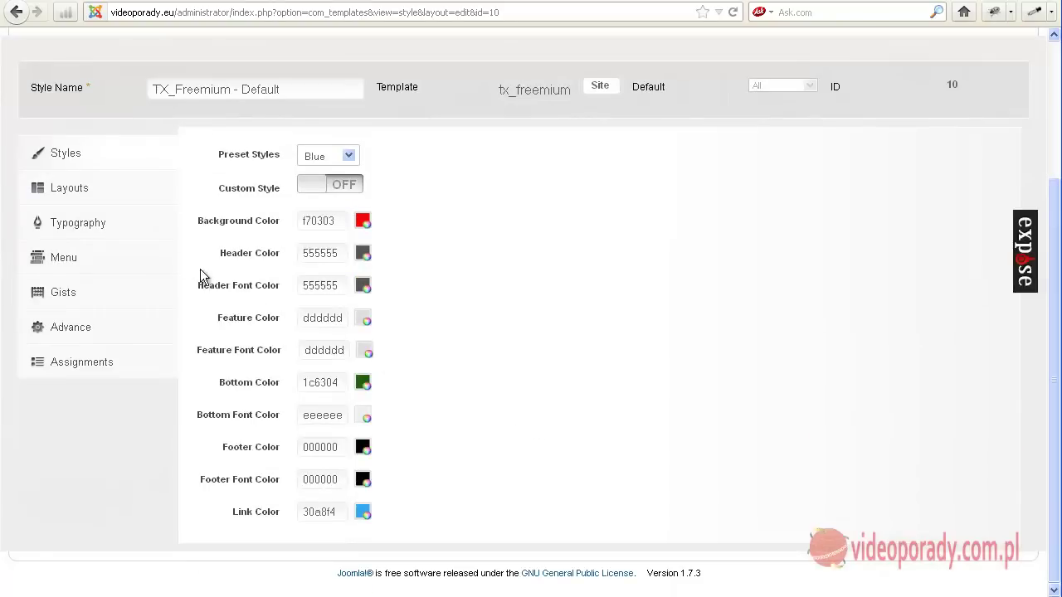
left_click(69, 189)
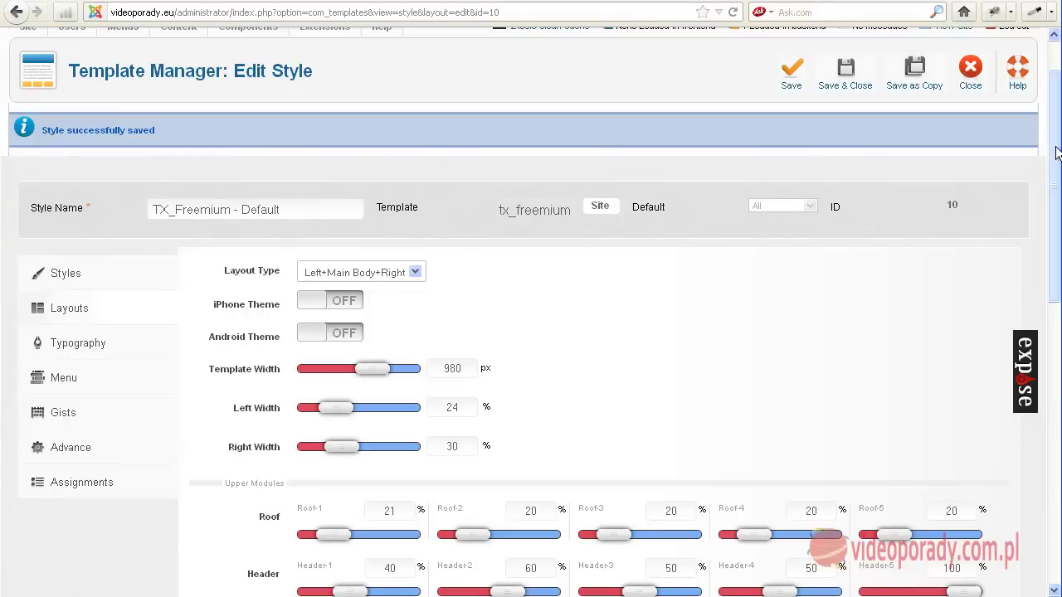
left_click_drag(1055, 151, 1056, 180)
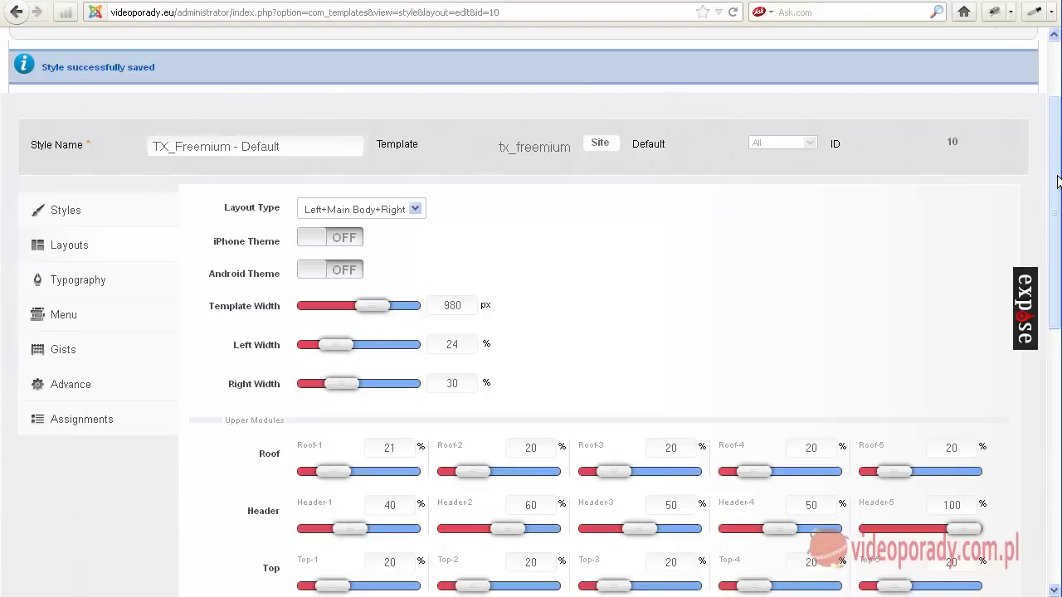
Step: Close the TX_Freemium style, set Preview Module Positions to Disabled in the Template Manager options, and save them
scroll(332, 373, "up", 3)
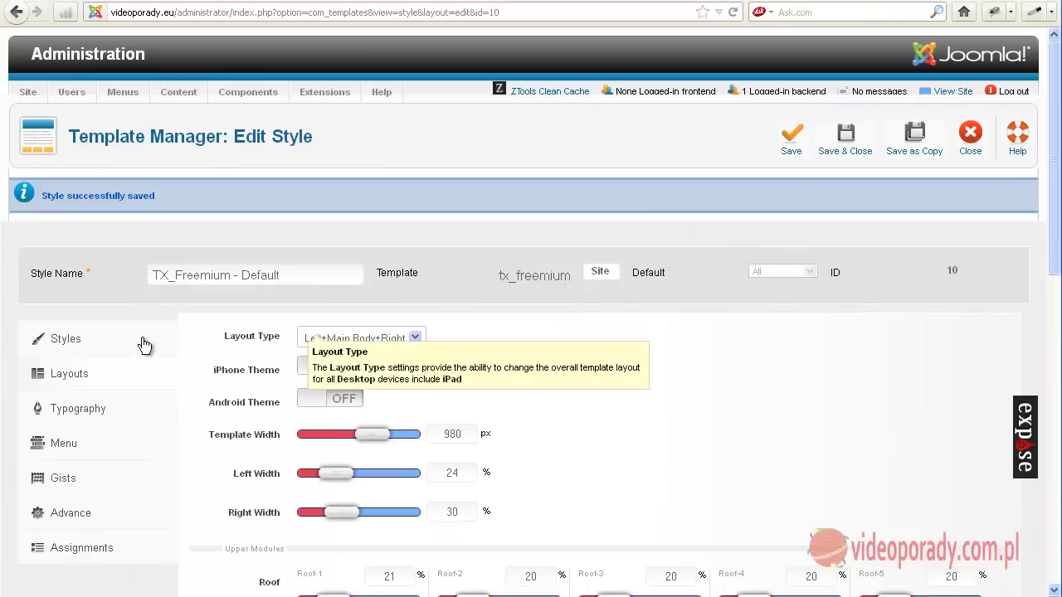
left_click(970, 137)
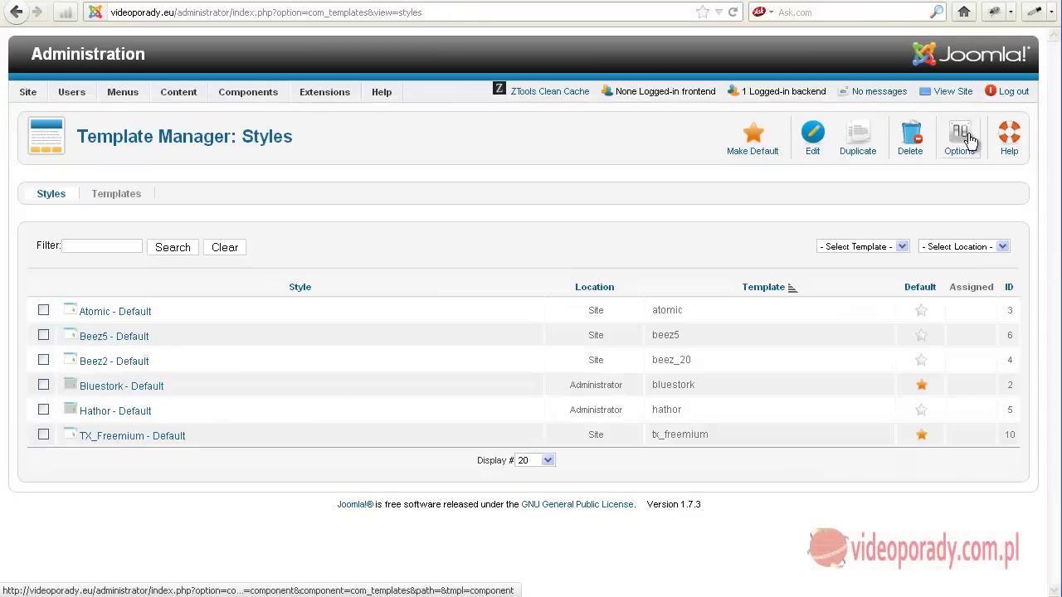
left_click(963, 138)
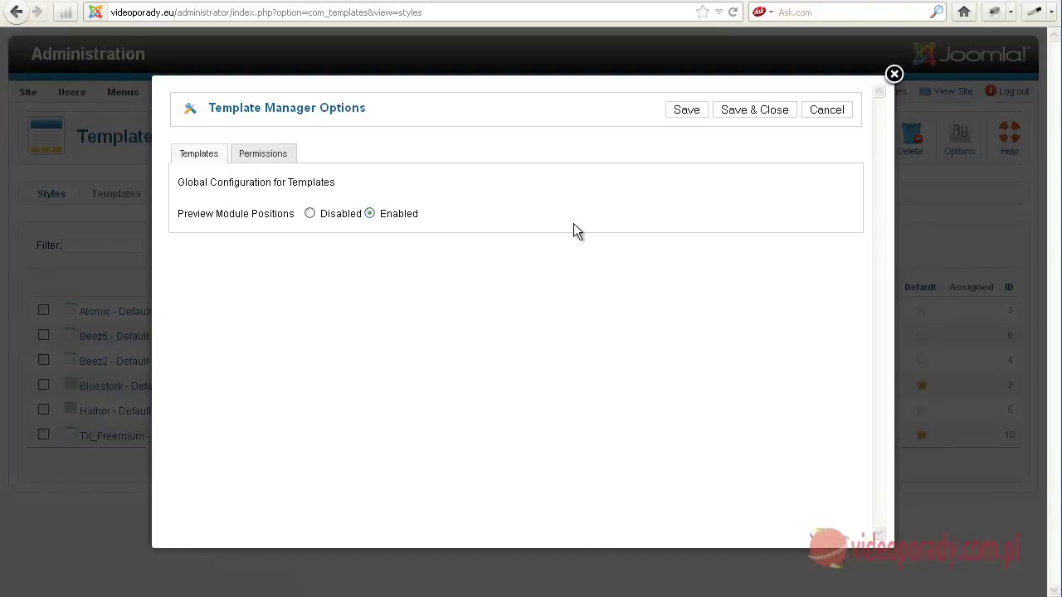
left_click(309, 214)
left_click(770, 113)
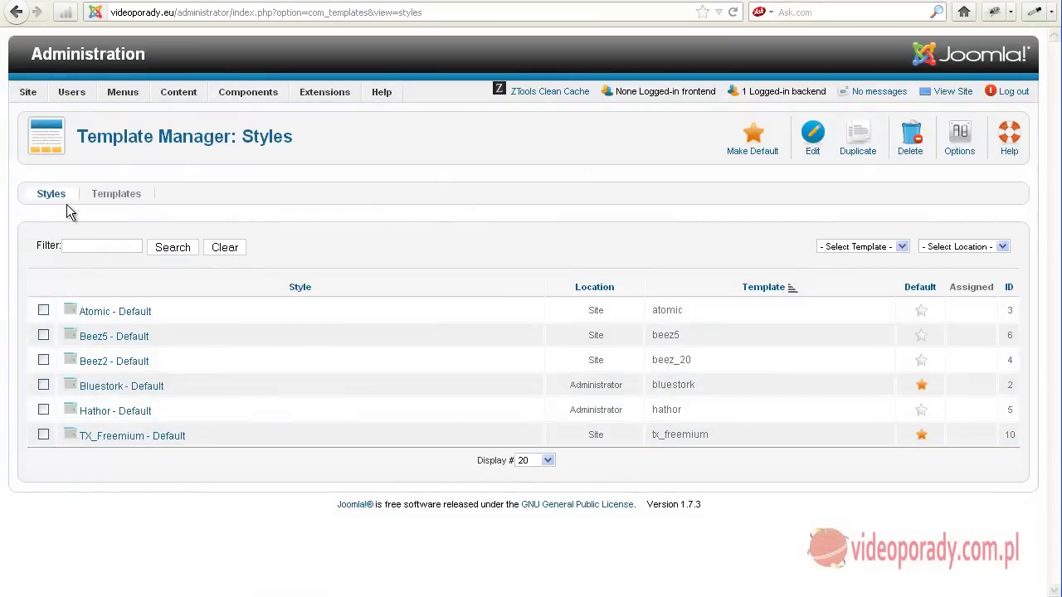
Step: Open the list of installed templates and check the preview availability of each one
left_click(116, 197)
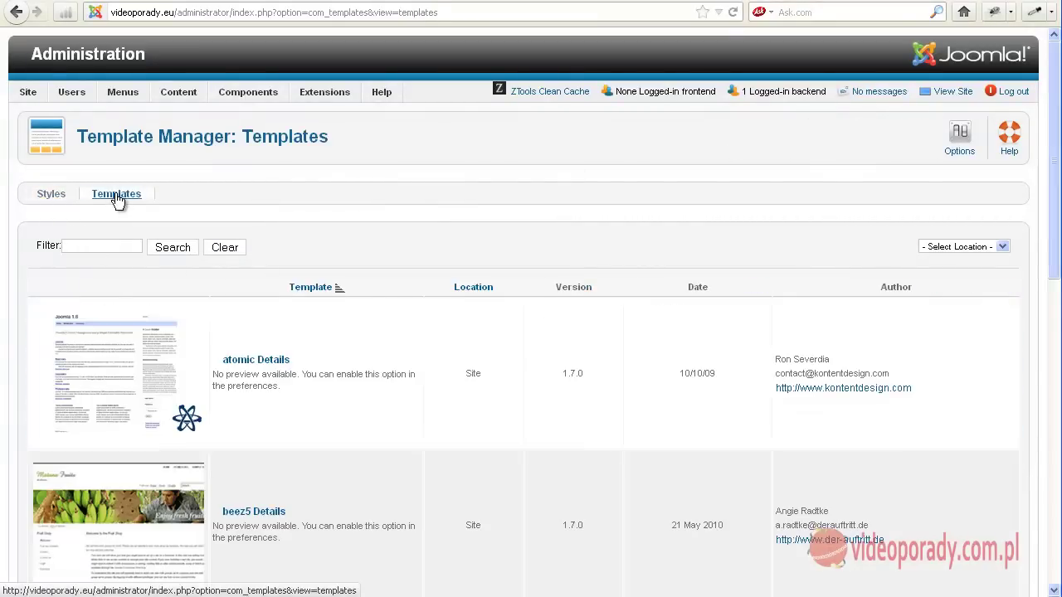
scroll(419, 397, "down", 6)
scroll(415, 394, "up", 2)
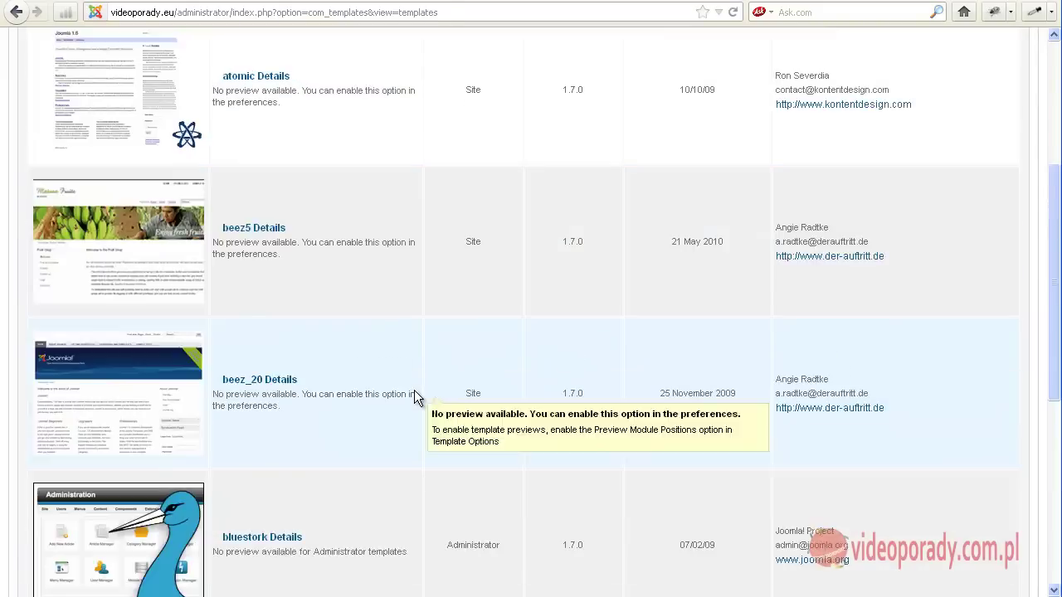
scroll(406, 397, "down", 5)
scroll(398, 386, "up", 7)
scroll(399, 381, "up", 3)
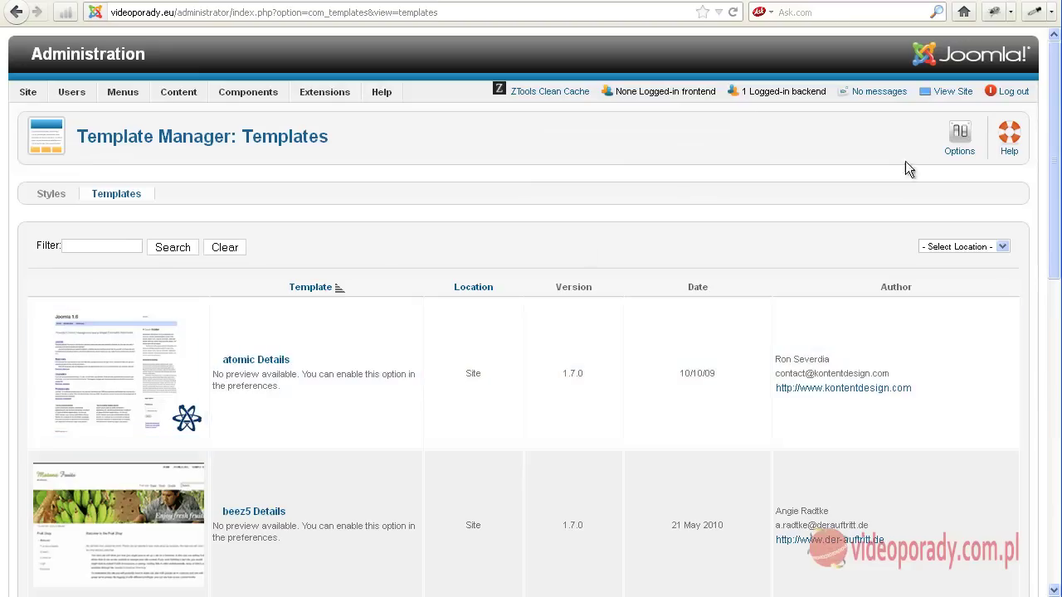
Step: Set Preview Module Positions to Enabled in the Template Manager options, then save and close them
left_click(959, 138)
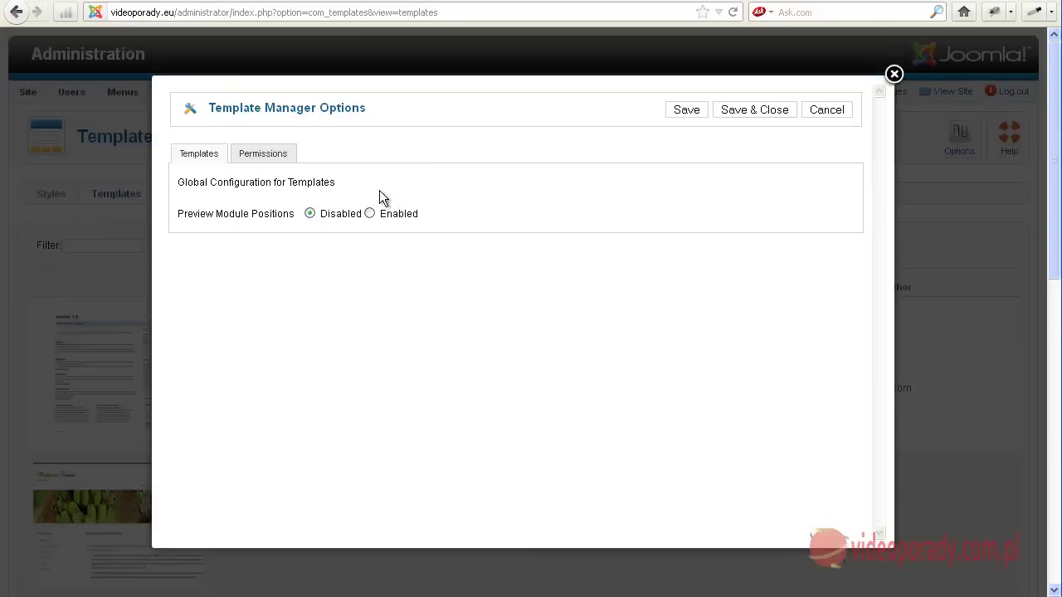
left_click(370, 214)
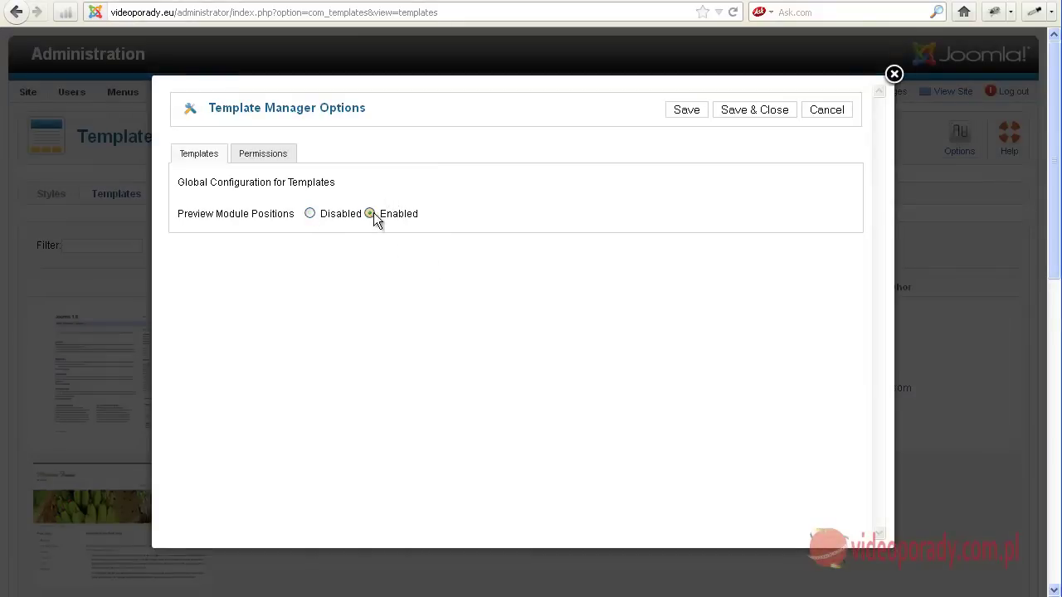
left_click(754, 114)
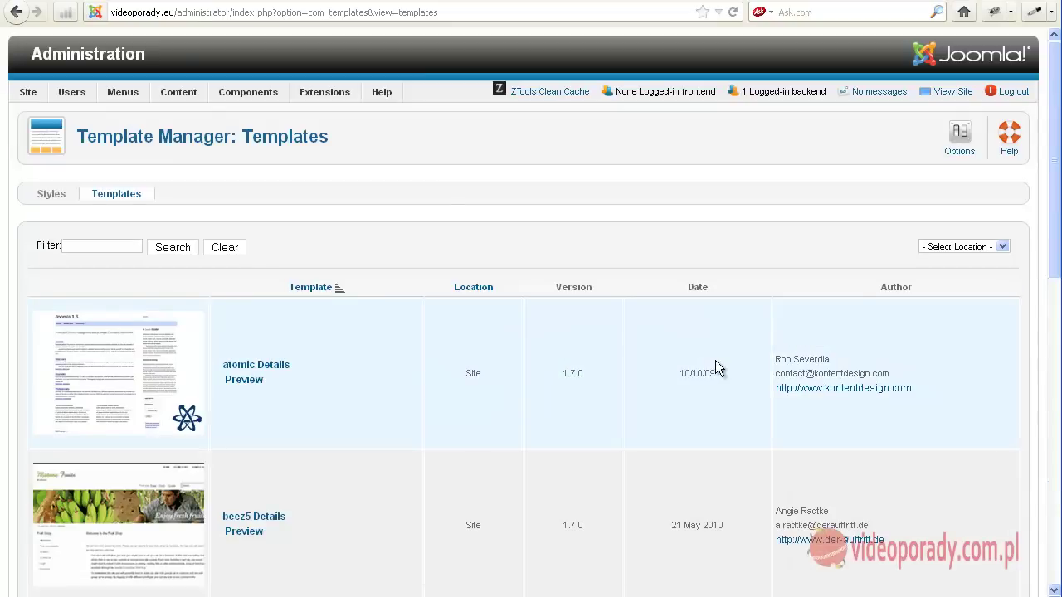
Step: Preview the TX_Freemium template's module positions, examine them from the roof row to the bottom rows, and return to the template list
scroll(715, 360, "down", 15)
left_click(243, 429)
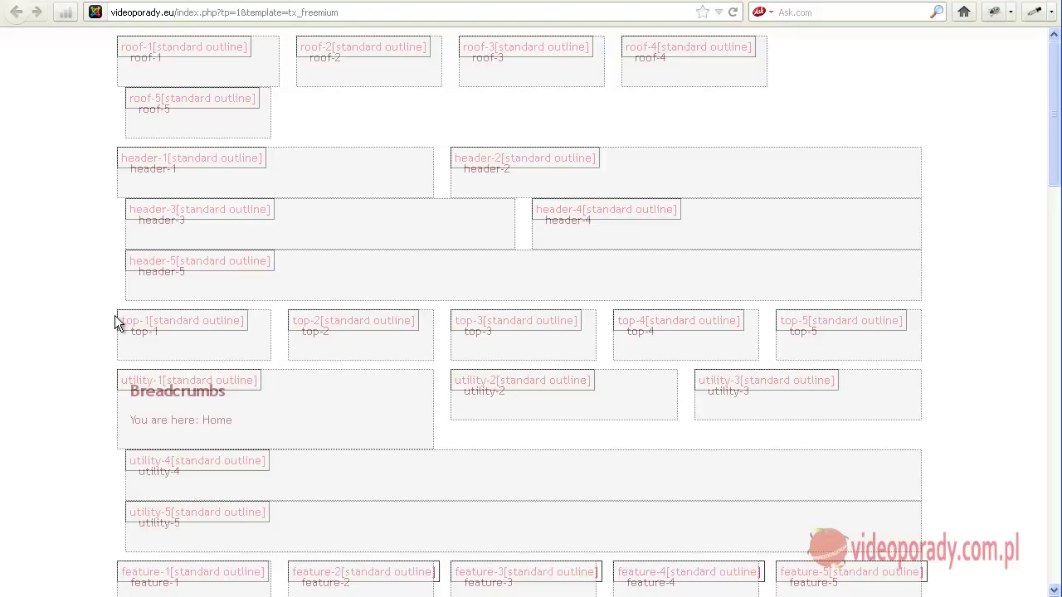
scroll(103, 418, "down", 10)
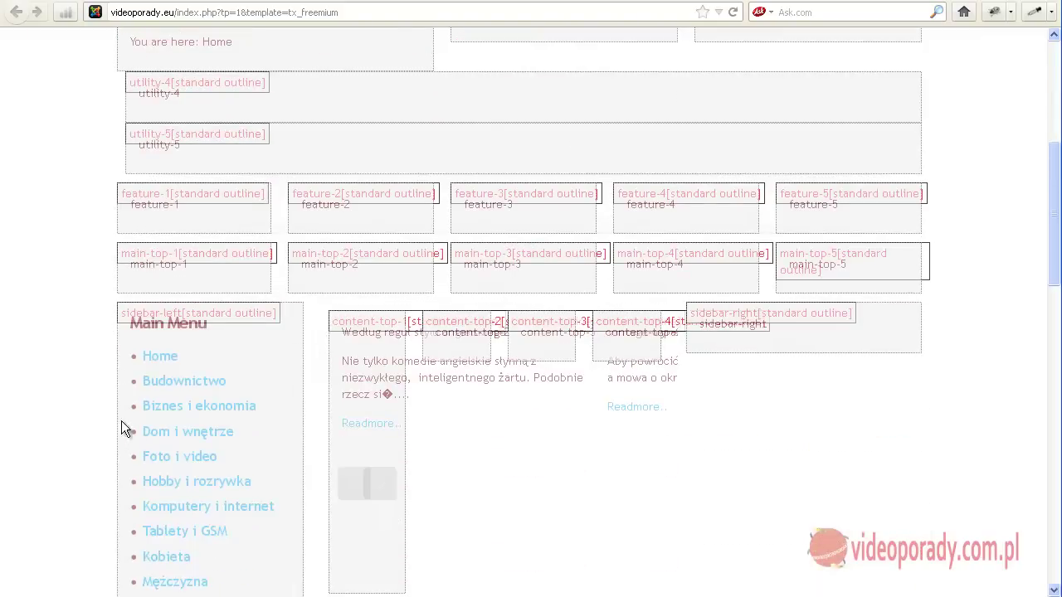
scroll(186, 403, "down", 2)
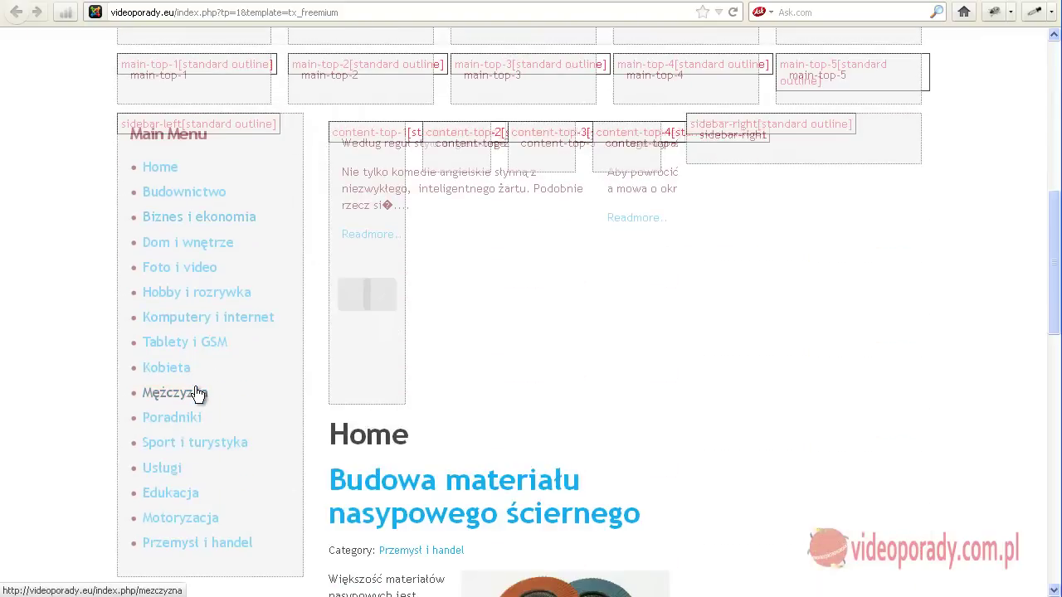
scroll(364, 304, "down", 6)
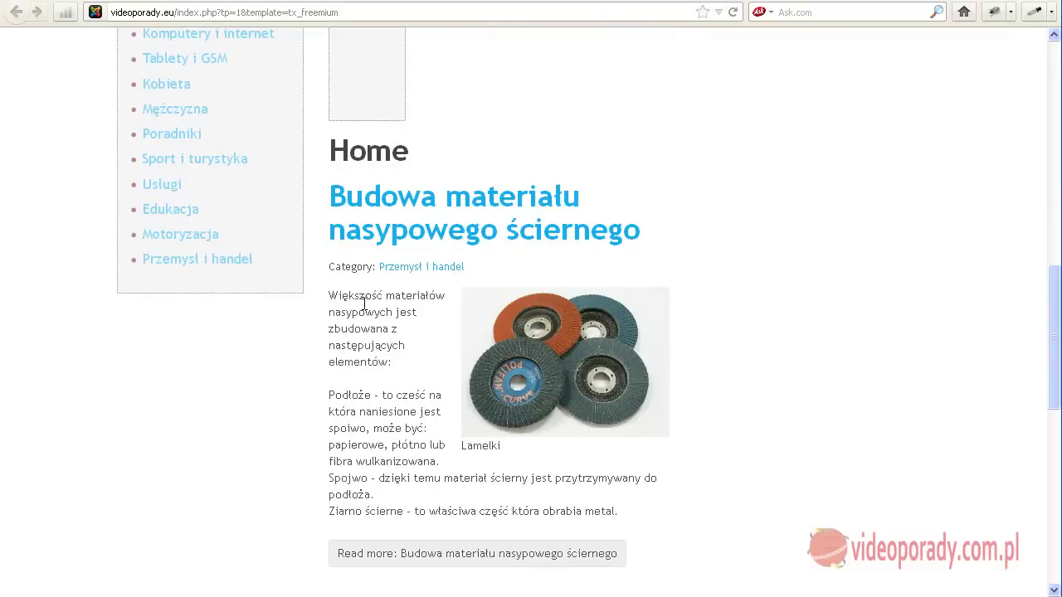
scroll(701, 573, "down", 4)
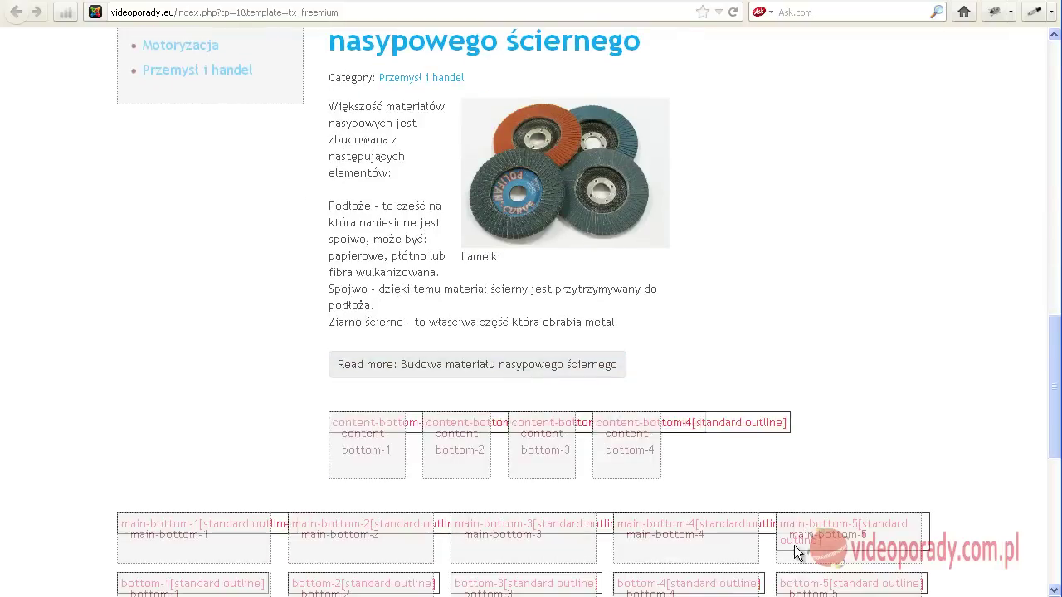
scroll(815, 373, "up", 8)
scroll(526, 376, "up", 14)
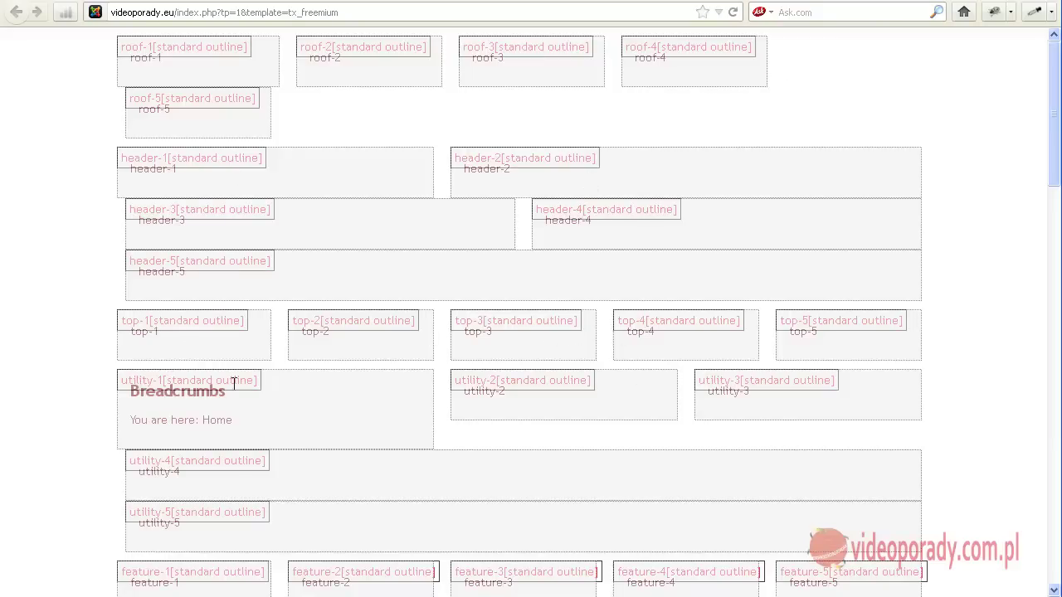
scroll(309, 410, "down", 3)
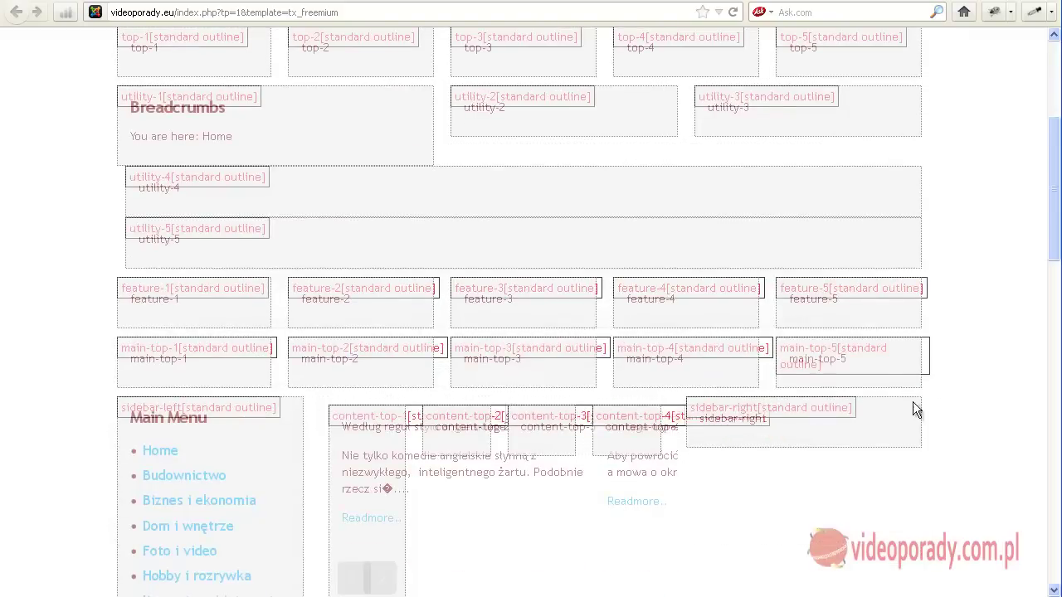
key("ctrl+w")
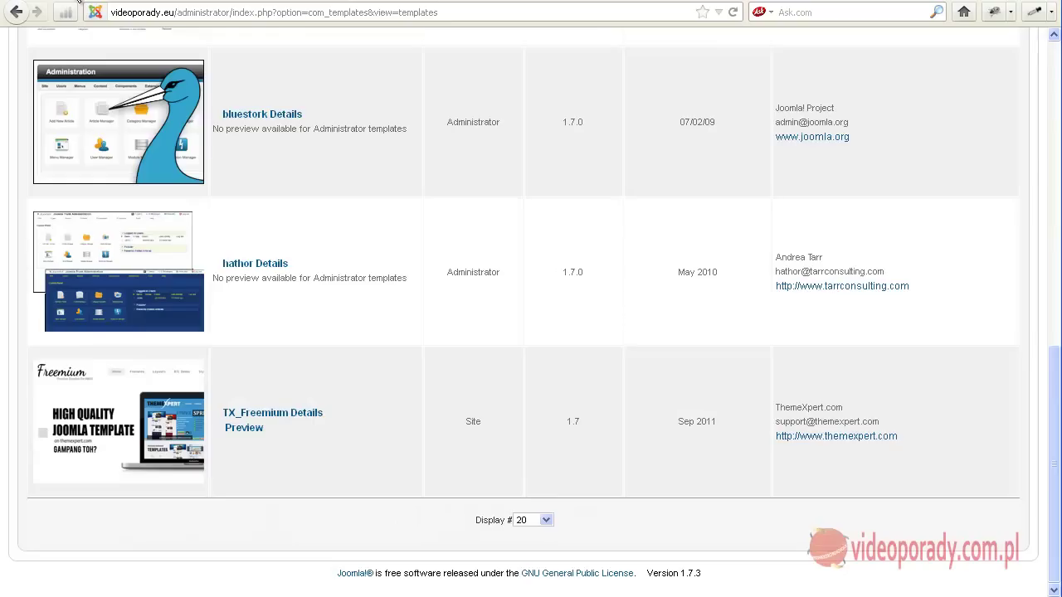
Step: Return to the styles list and open the layout settings of the TX_Freemium - Default style
scroll(386, 183, "up", 4)
scroll(386, 184, "up", 3)
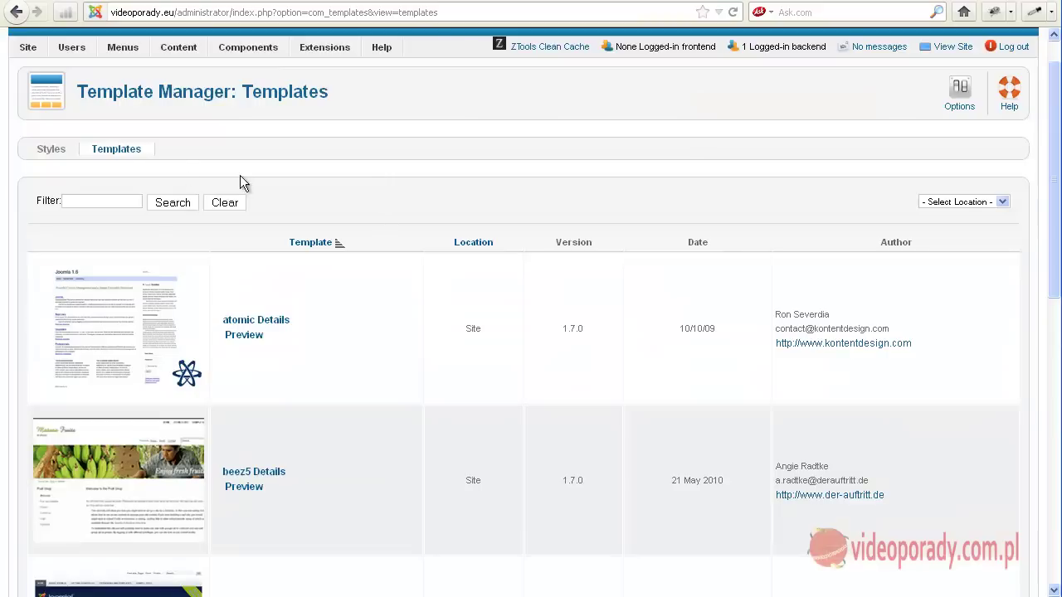
left_click(60, 155)
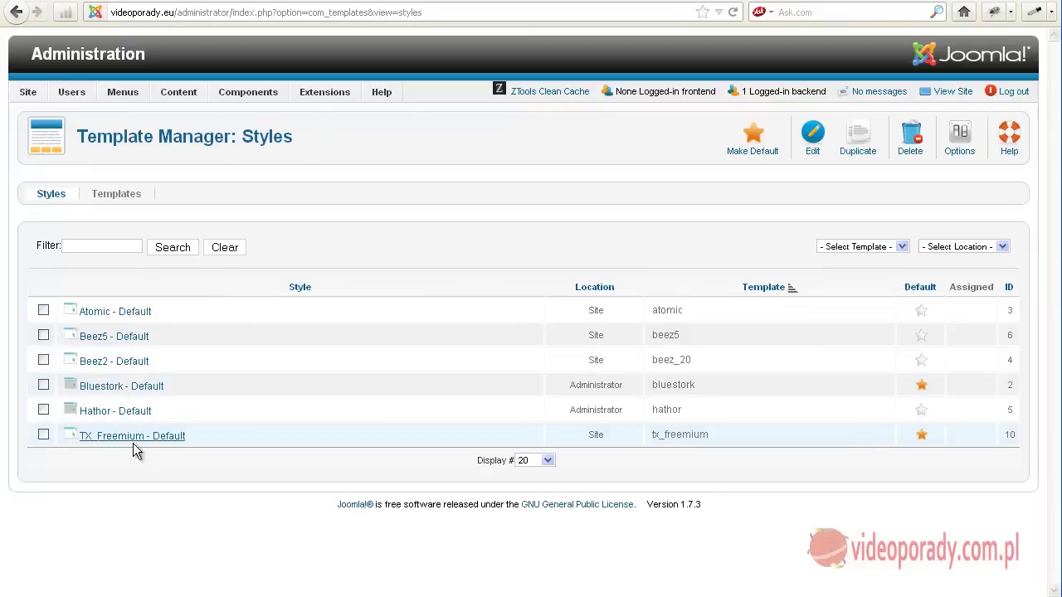
left_click(137, 436)
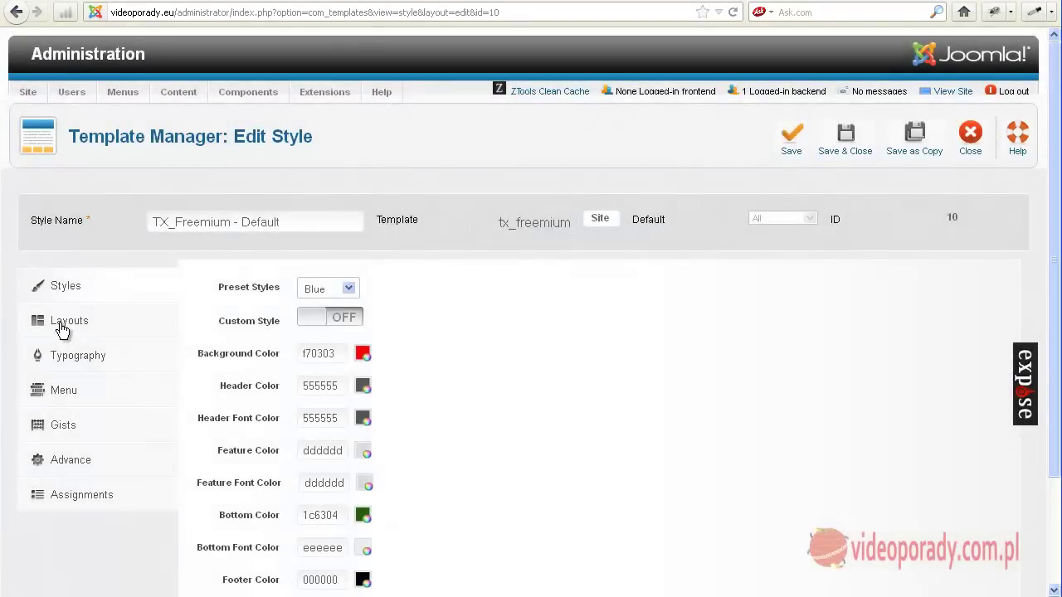
left_click(61, 326)
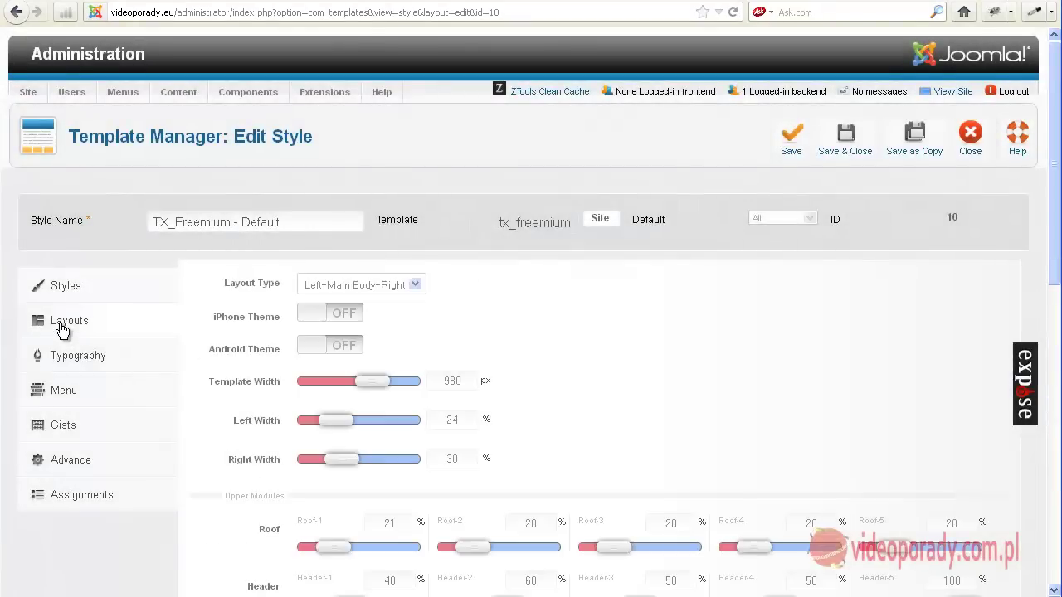
Step: Set the Template Width to 966 px in the layout settings
scroll(470, 329, "down", 2)
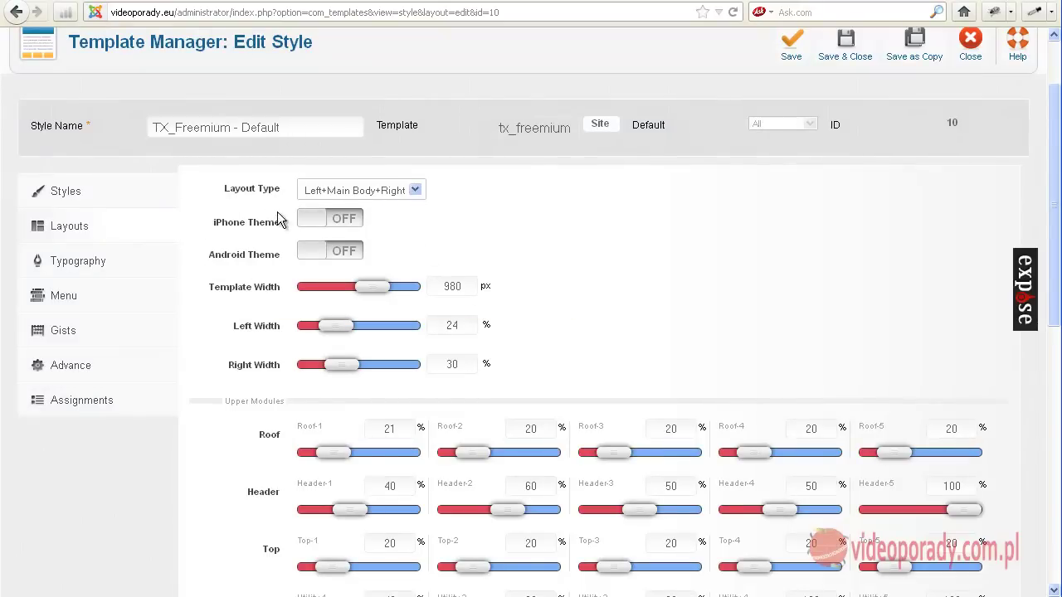
mouse_move(200, 233)
mouse_move(367, 285)
left_mouse_down()
mouse_move(346, 285)
mouse_move(380, 285)
mouse_move(367, 285)
left_mouse_up()
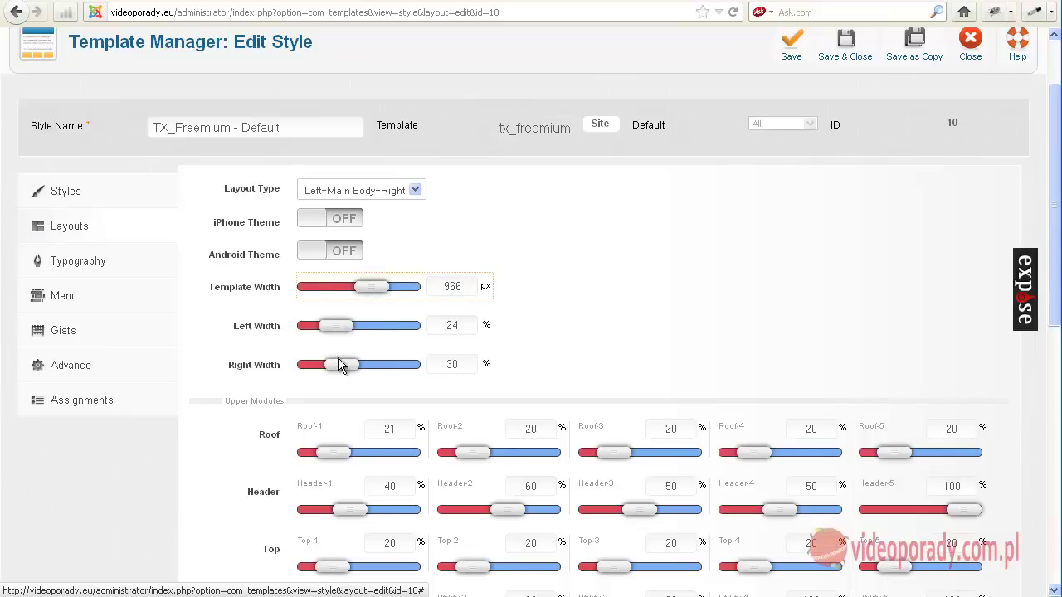
Step: Compare the upper, inner content and bottom module widths in the layout settings with the module position preview
scroll(602, 320, "down", 2)
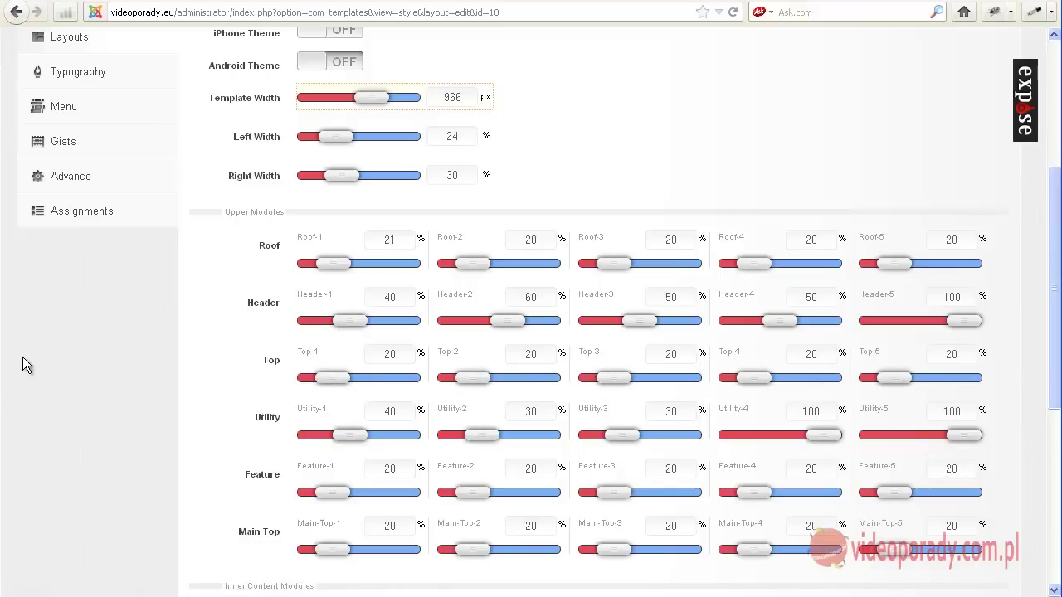
scroll(79, 365, "down", 8)
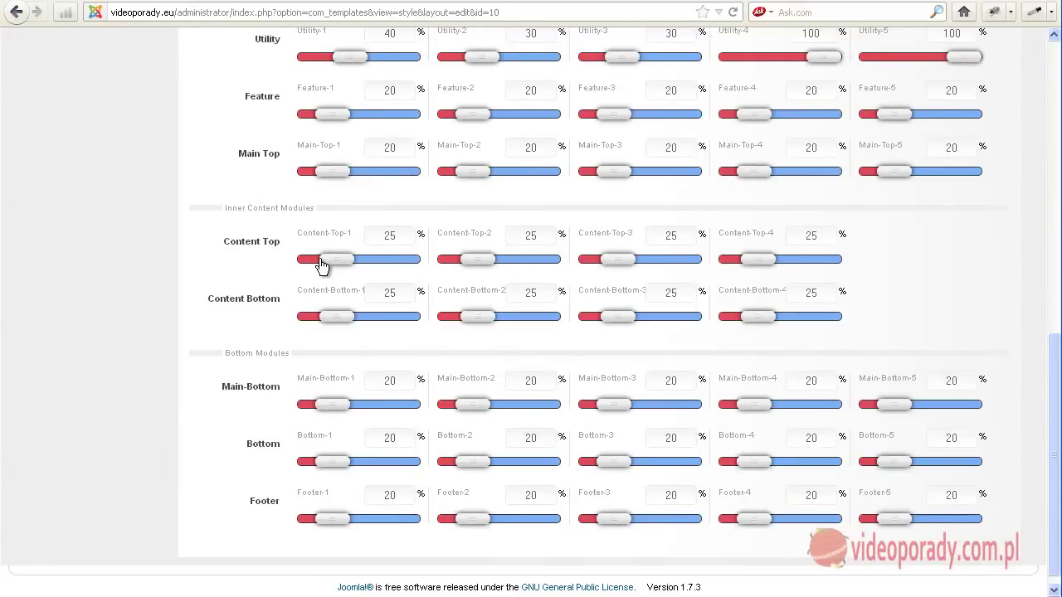
left_click(291, 3)
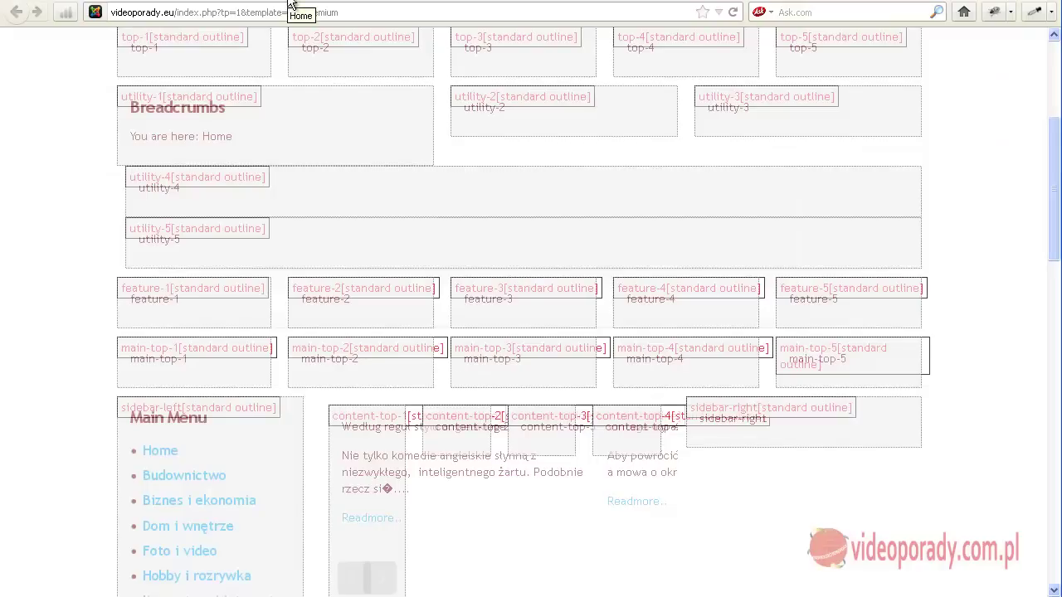
scroll(257, 178, "down", 4)
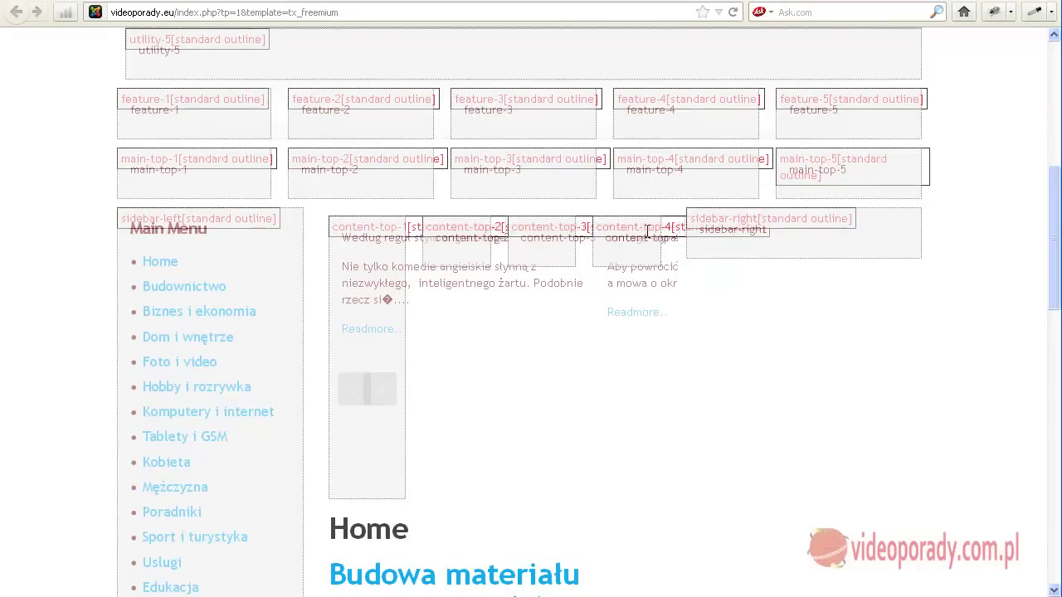
left_click(126, 3)
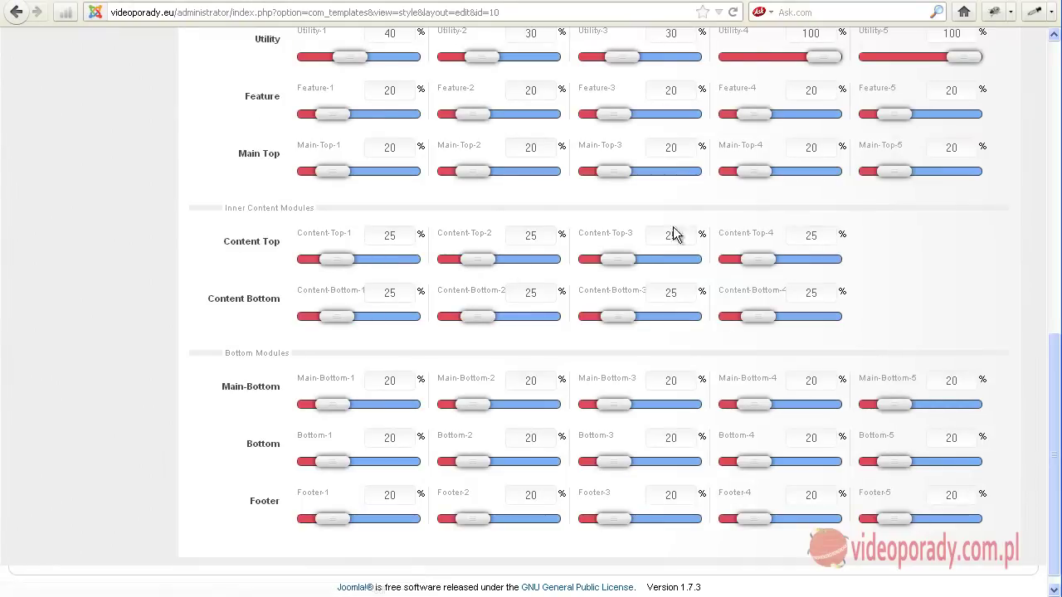
left_click(291, 4)
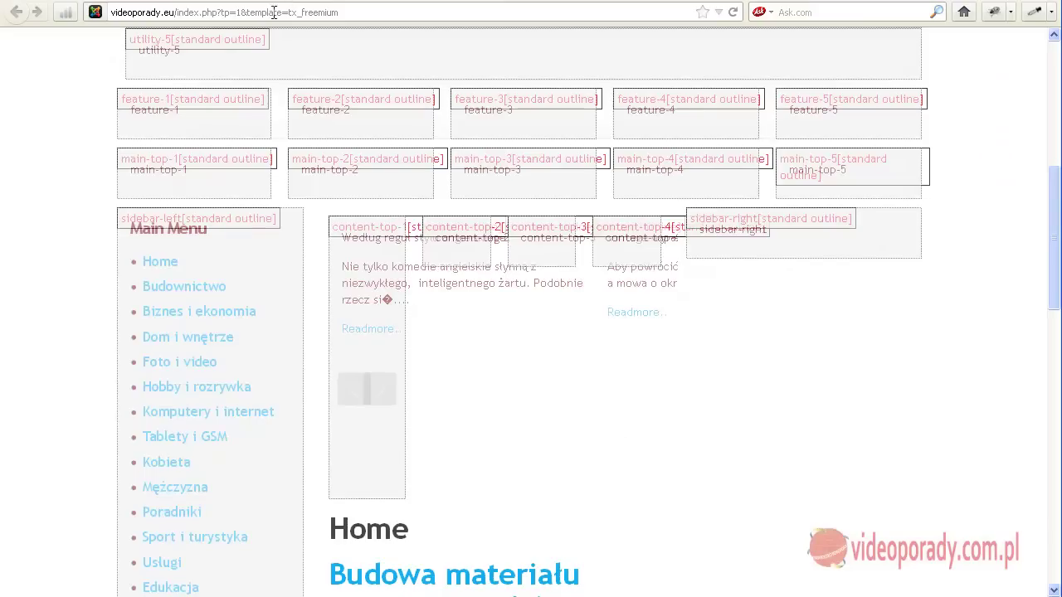
key("ctrl+Tab")
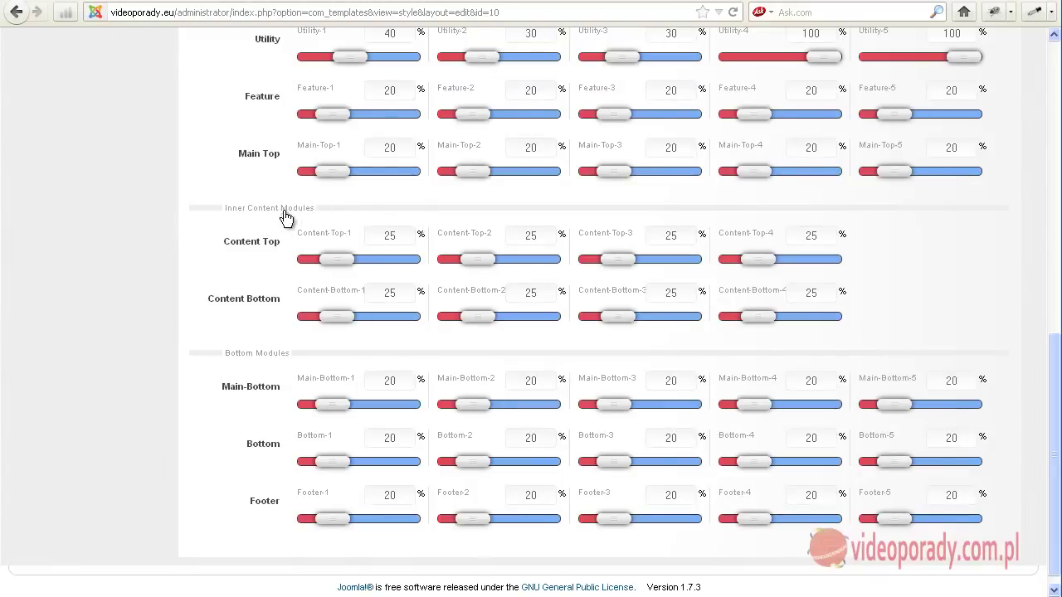
Step: Open the typography settings of the TX_Freemium - Default style and look through the fonts offered for Body Font
scroll(265, 262, "up", 6)
scroll(266, 265, "up", 4)
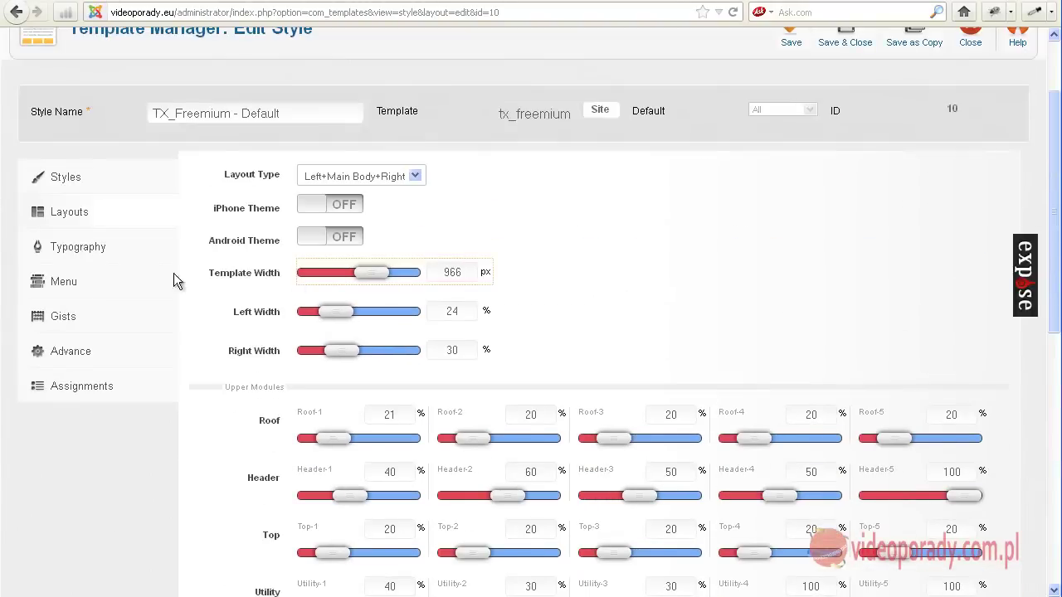
left_click(88, 247)
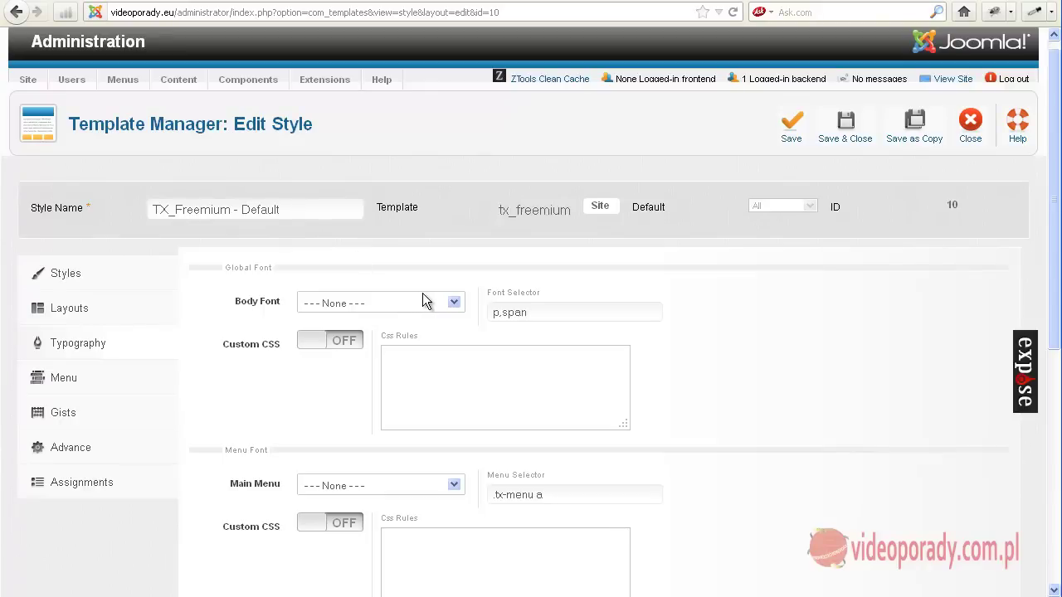
left_click(454, 304)
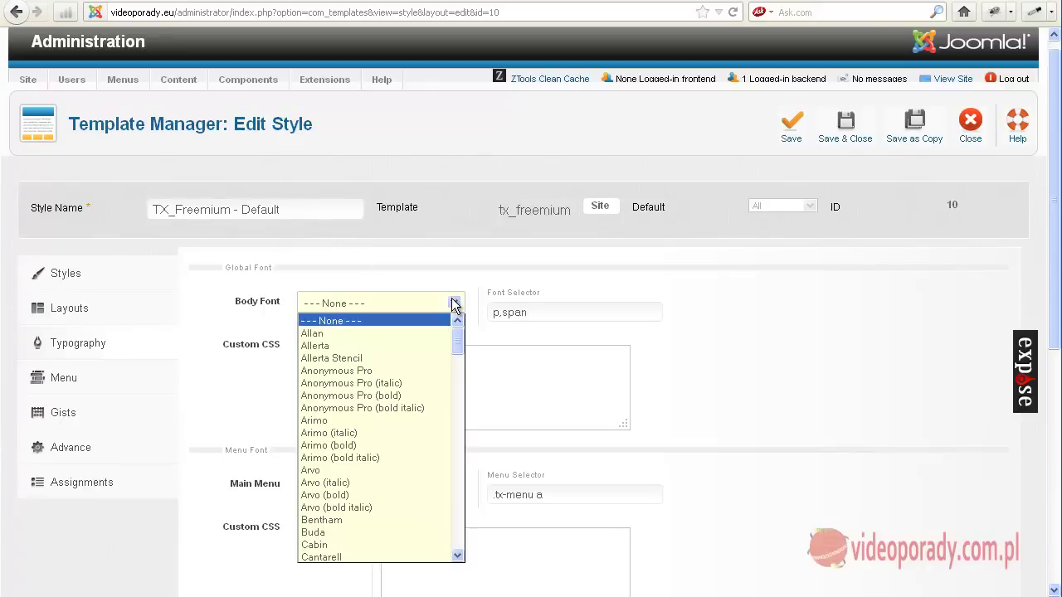
scroll(394, 358, "down", 6)
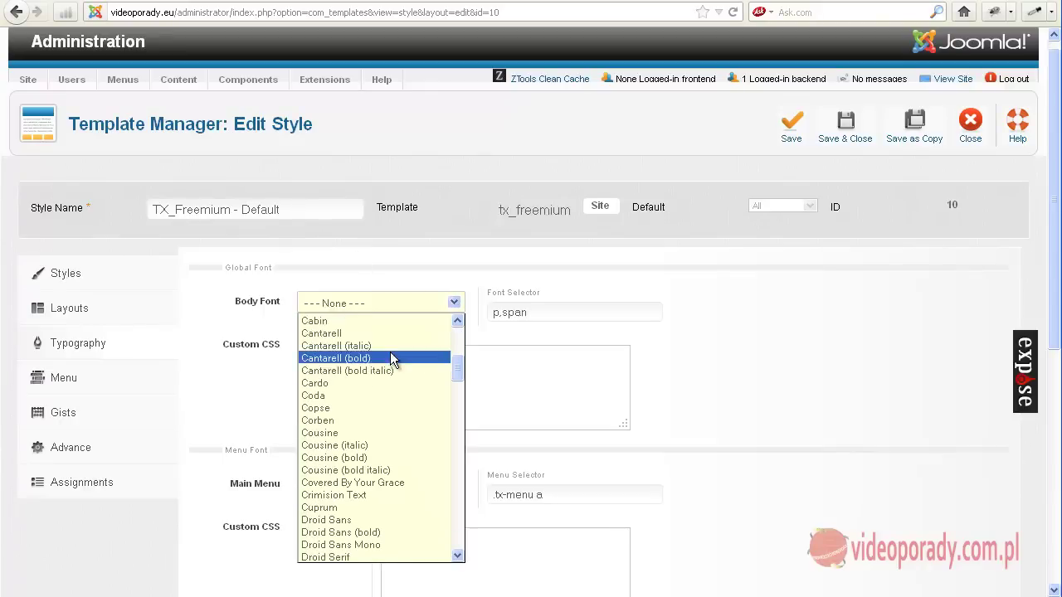
scroll(390, 358, "down", 16)
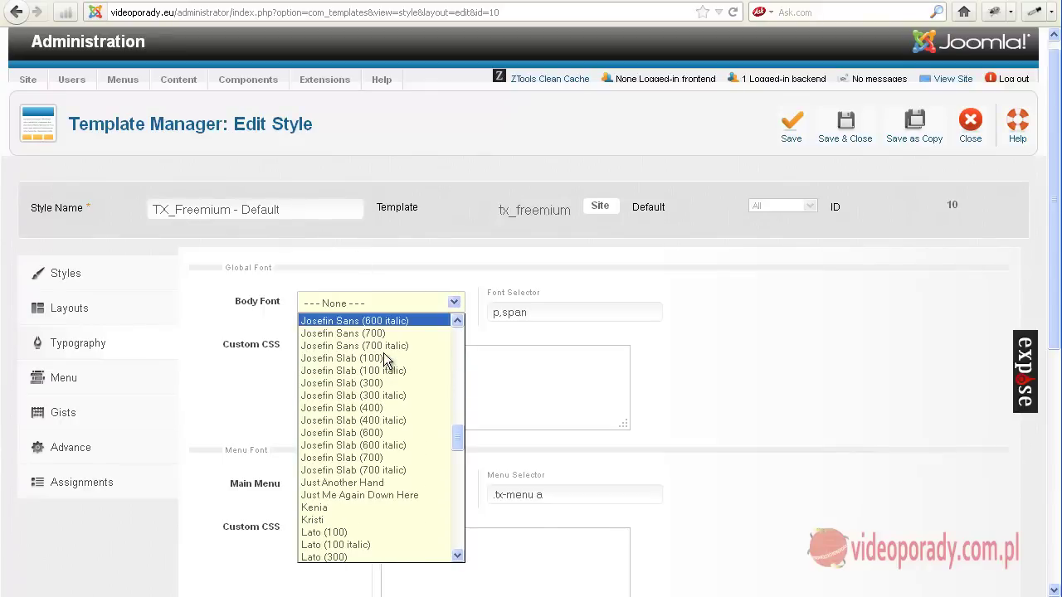
scroll(385, 355, "down", 18)
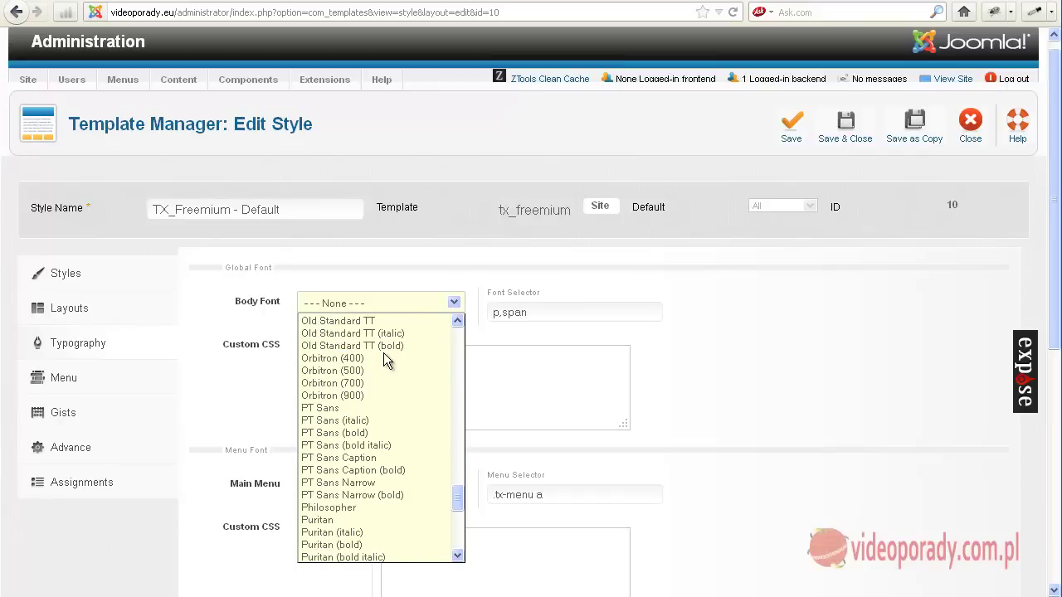
scroll(384, 353, "down", 8)
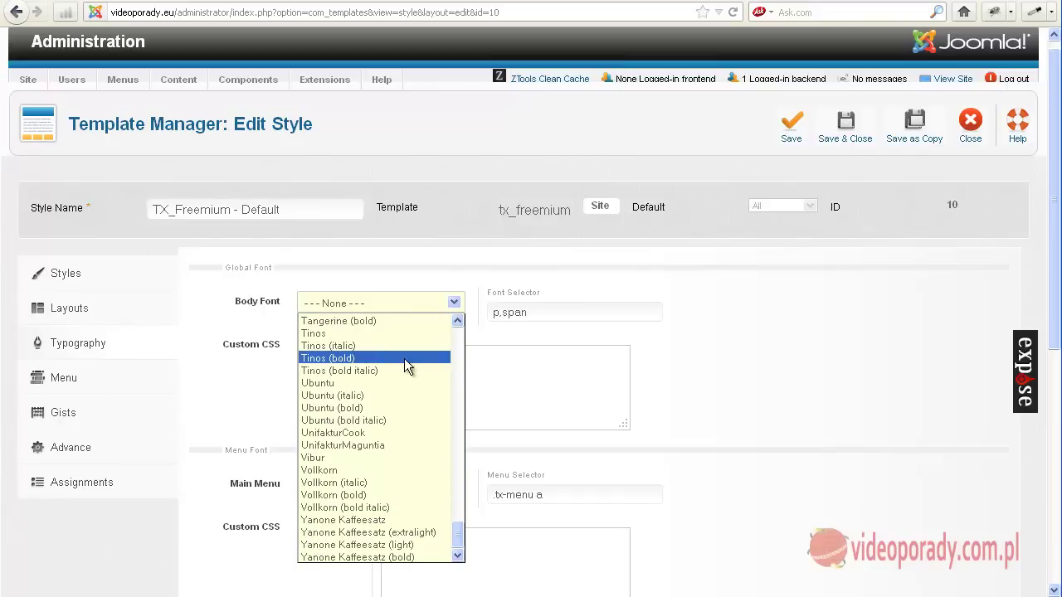
left_click(711, 384)
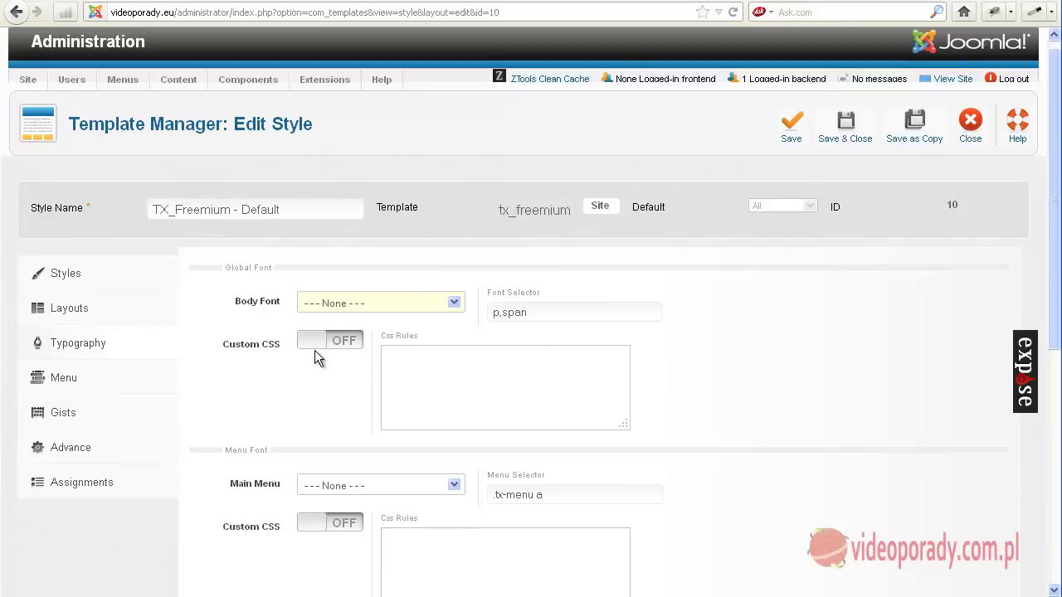
Step: Review the menu, heading and module heading font settings, followed by the Gists and Advance settings of the style
scroll(291, 386, "down", 5)
scroll(199, 399, "down", 3)
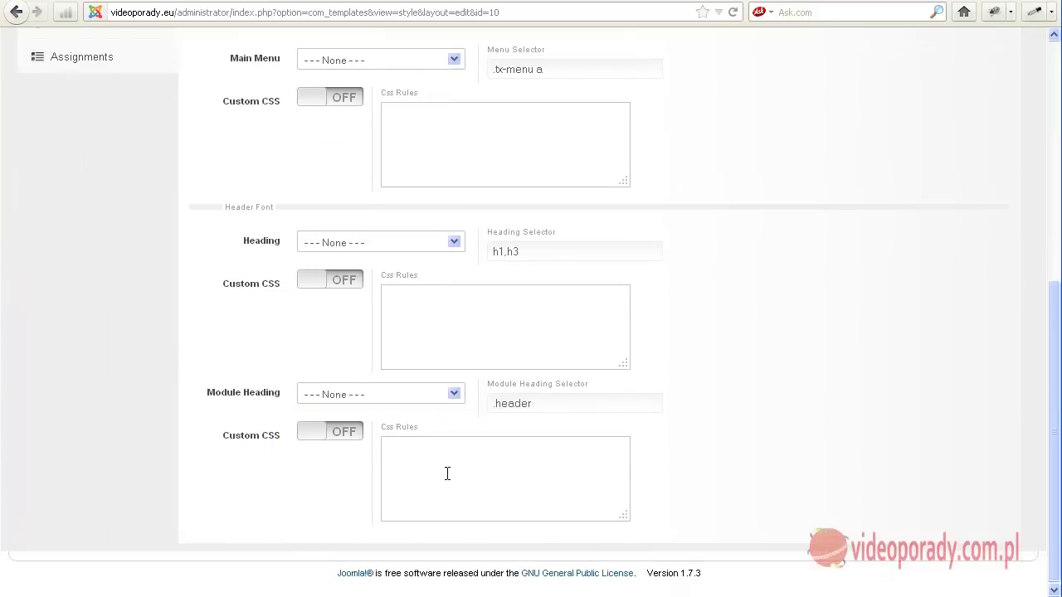
scroll(445, 473, "up", 7)
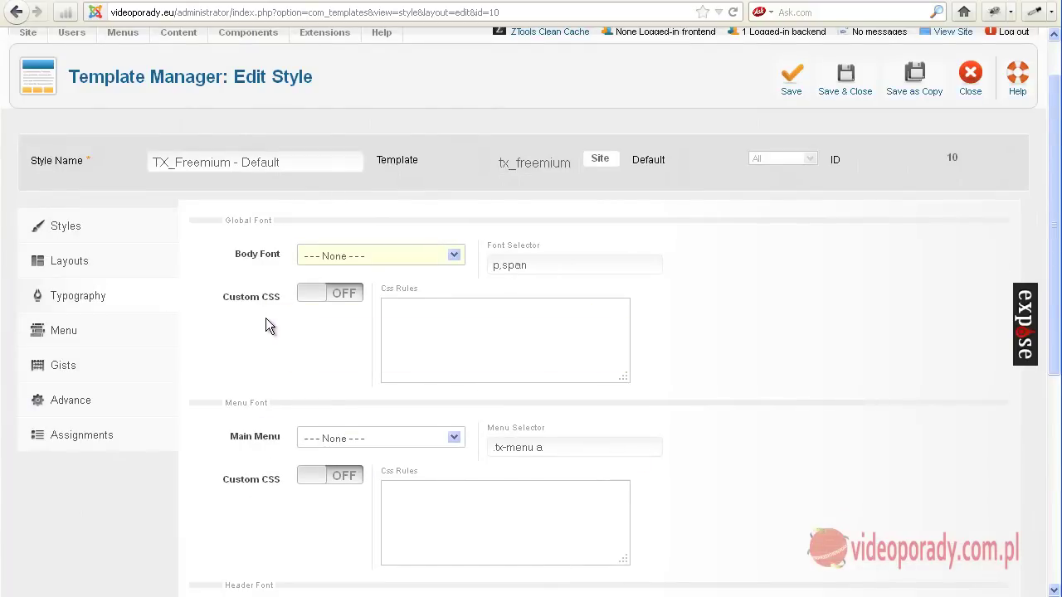
mouse_move(282, 436)
left_click(67, 368)
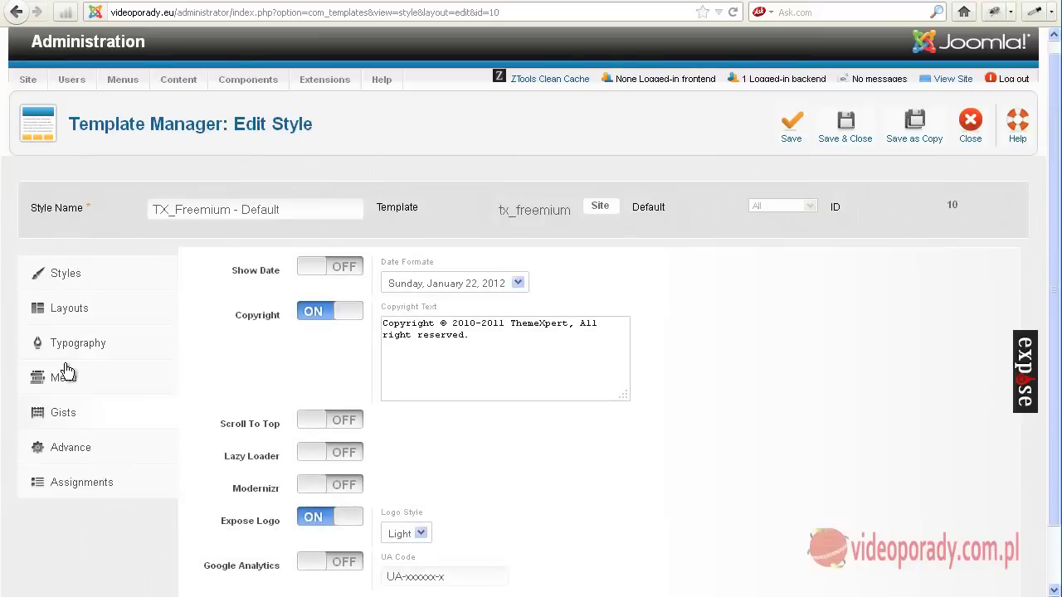
left_click(58, 448)
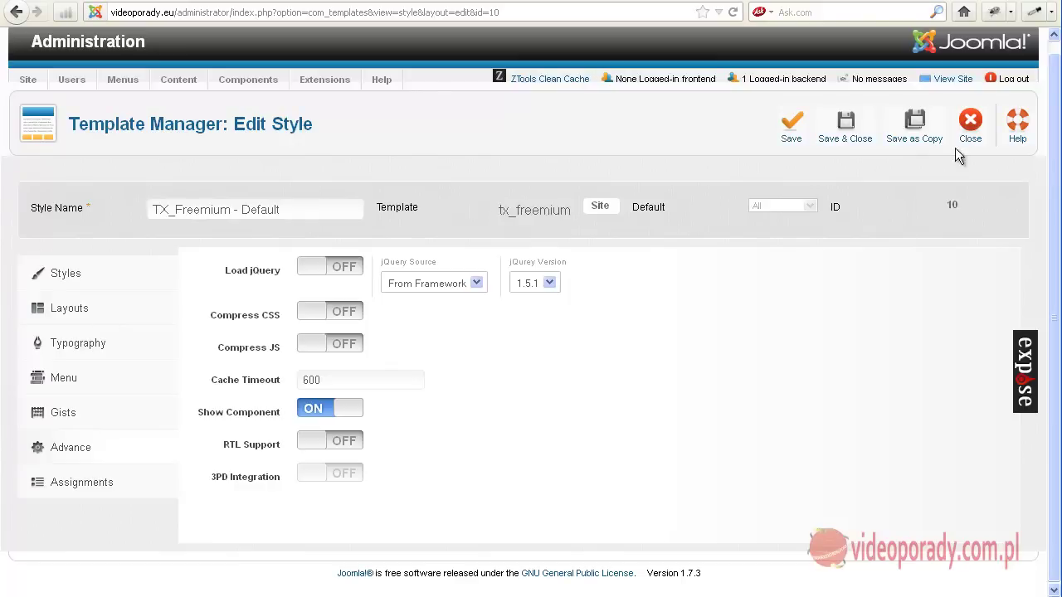
Step: Close the TX_Freemium - Default style and reload the public site's home page
left_click(970, 129)
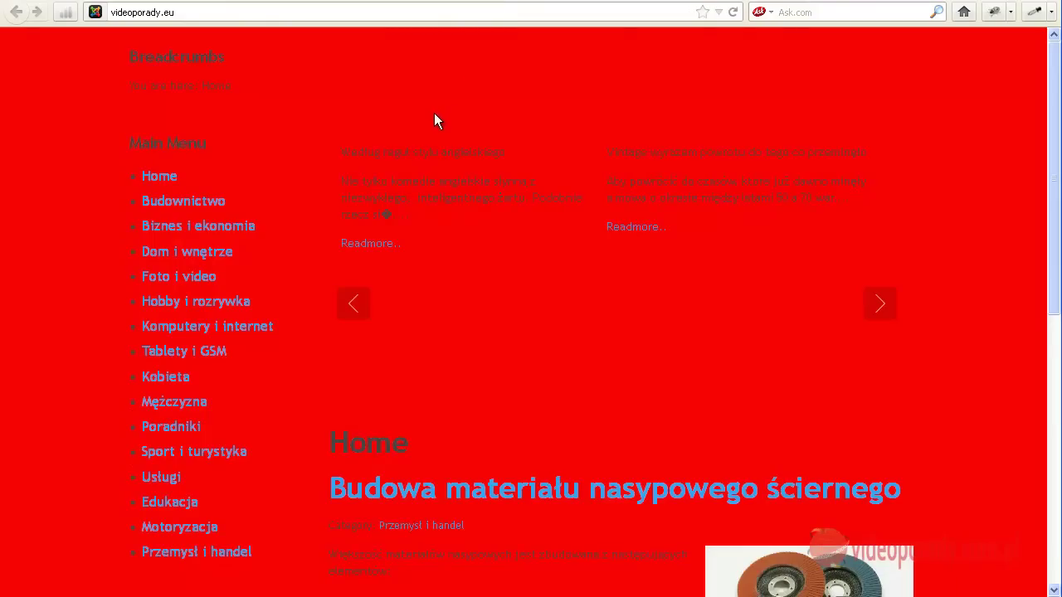
left_click(734, 12)
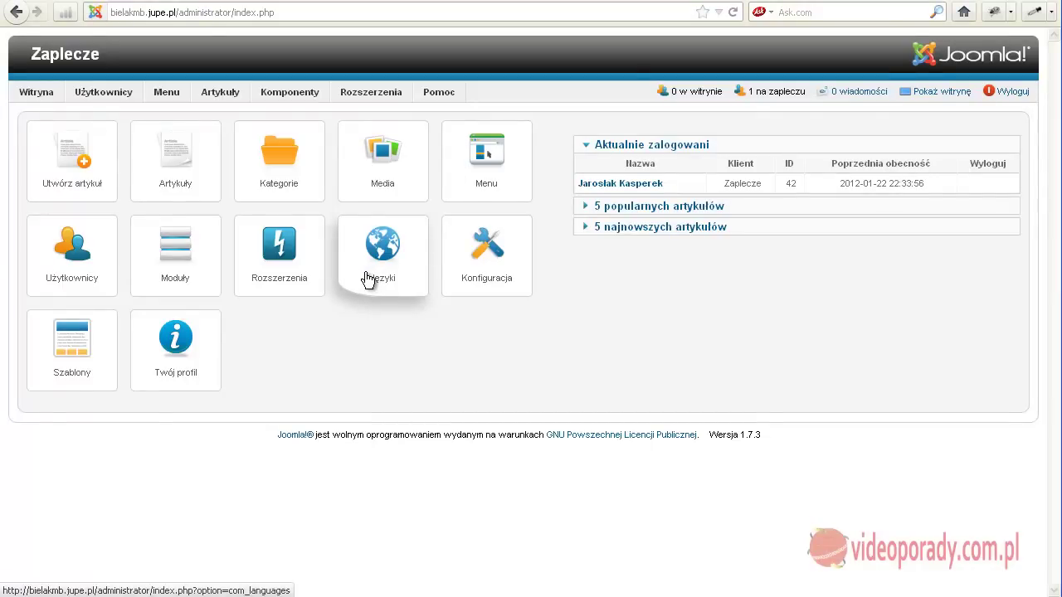
Step: Open the rt_quasar - Default style from the template styles in the other Joomla site's administration
mouse_move(370, 93)
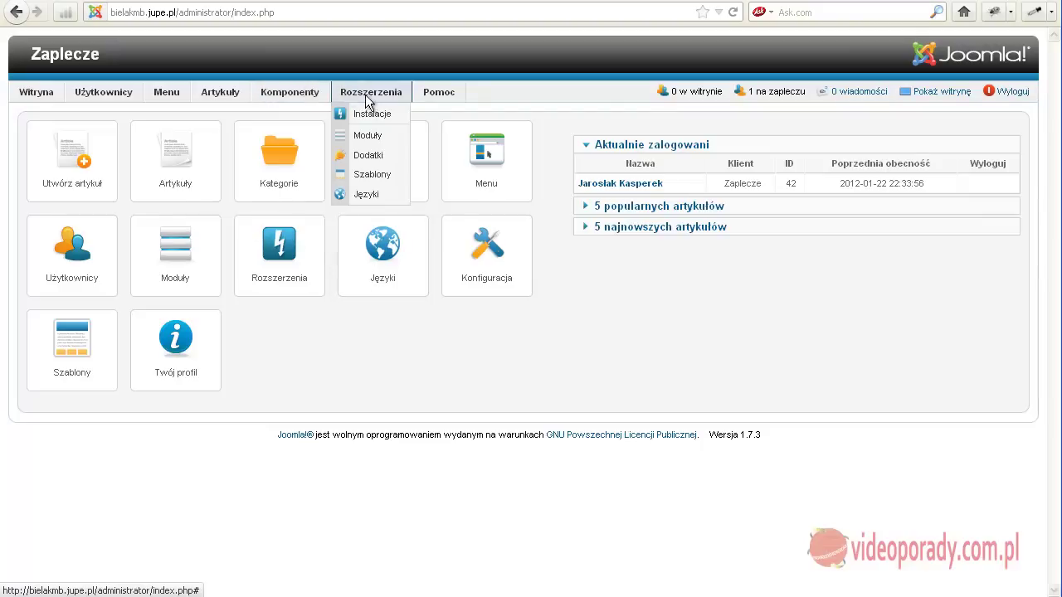
left_click(372, 176)
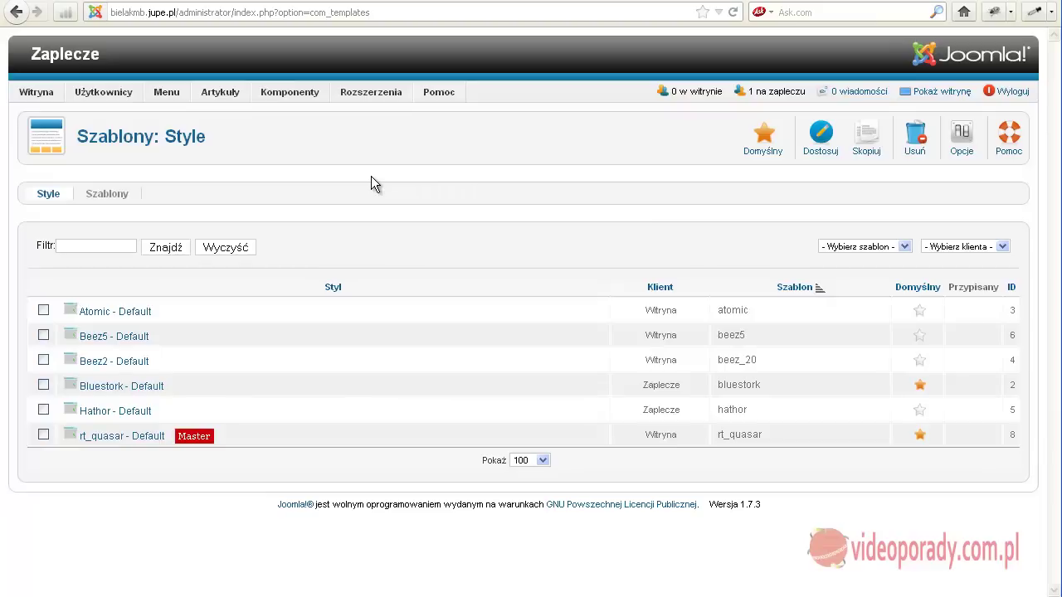
left_click(122, 442)
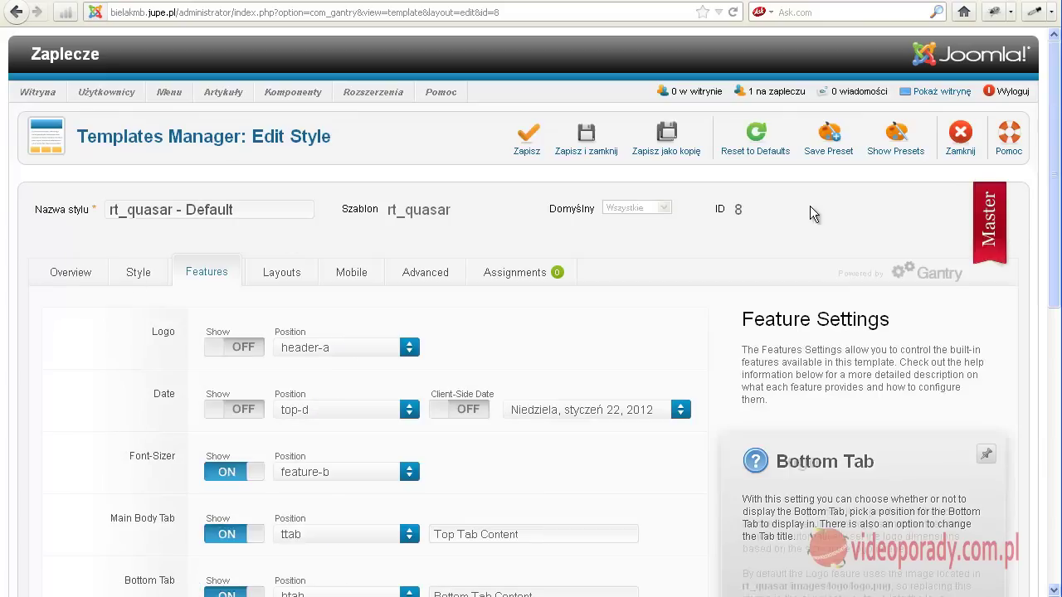
Step: Examine the Features settings and the Style settings of the rt_quasar - Default style
scroll(597, 210, "down", 5)
scroll(578, 210, "up", 5)
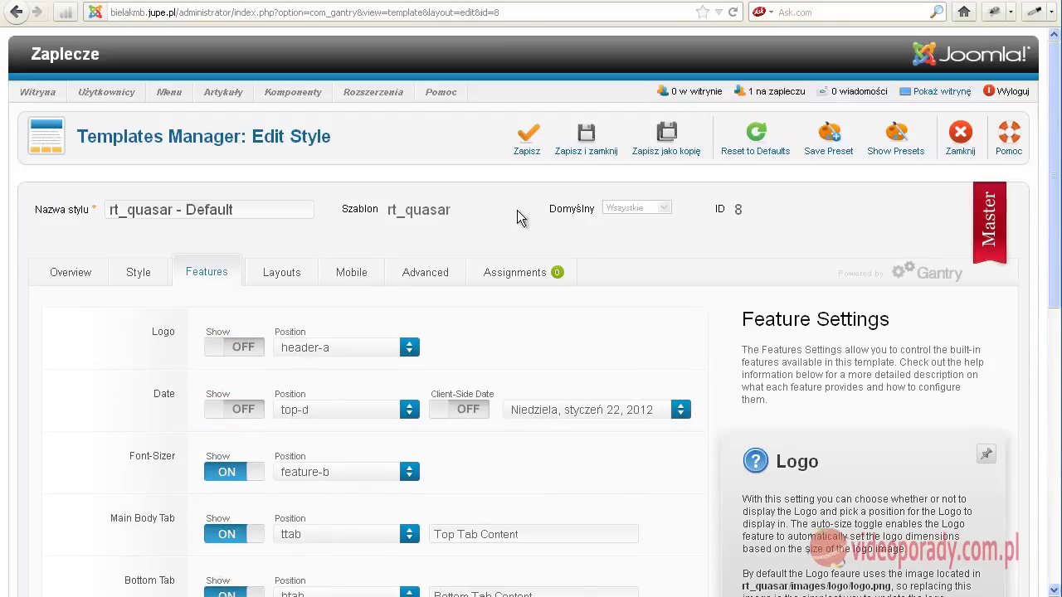
left_click(147, 283)
scroll(284, 308, "down", 3)
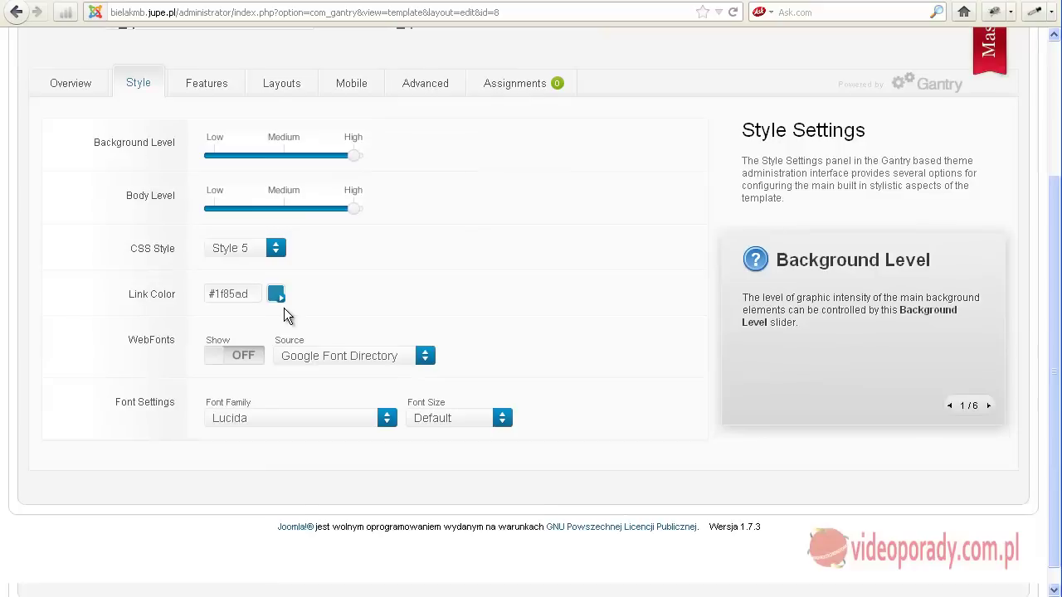
scroll(280, 308, "up", 3)
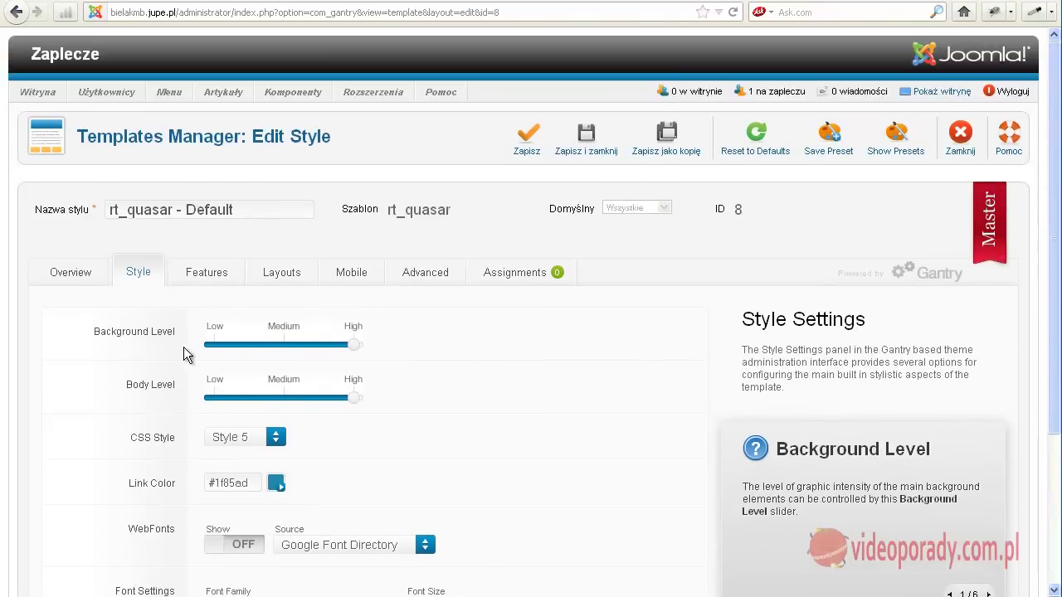
Step: Set the two Top Positions to an 8|4 split in the rt_quasar layout settings
left_click(282, 273)
scroll(274, 289, "down", 2)
left_click_drag(277, 275, 313, 278)
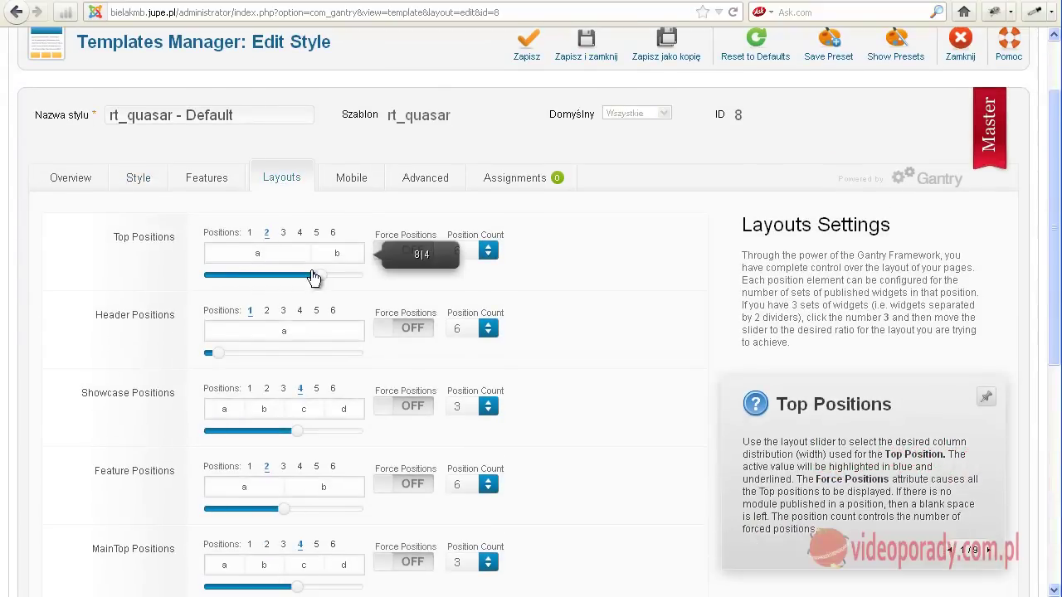
Step: Examine the remaining position rows down to Footer Positions in the layout settings, and close the style without saving
scroll(140, 301, "down", 6)
scroll(254, 324, "down", 3)
scroll(293, 321, "up", 2)
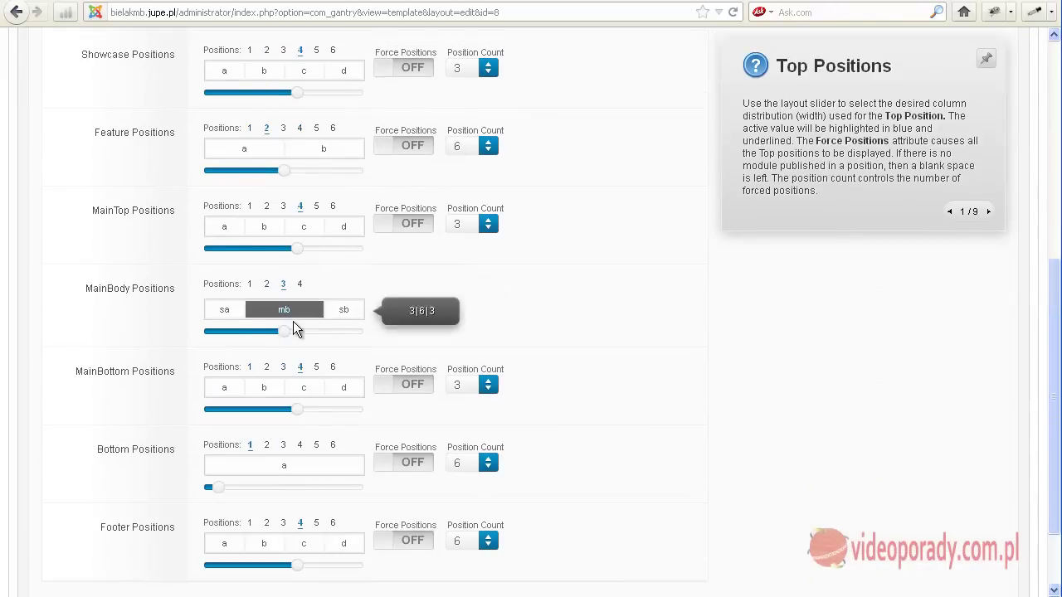
scroll(345, 235, "up", 6)
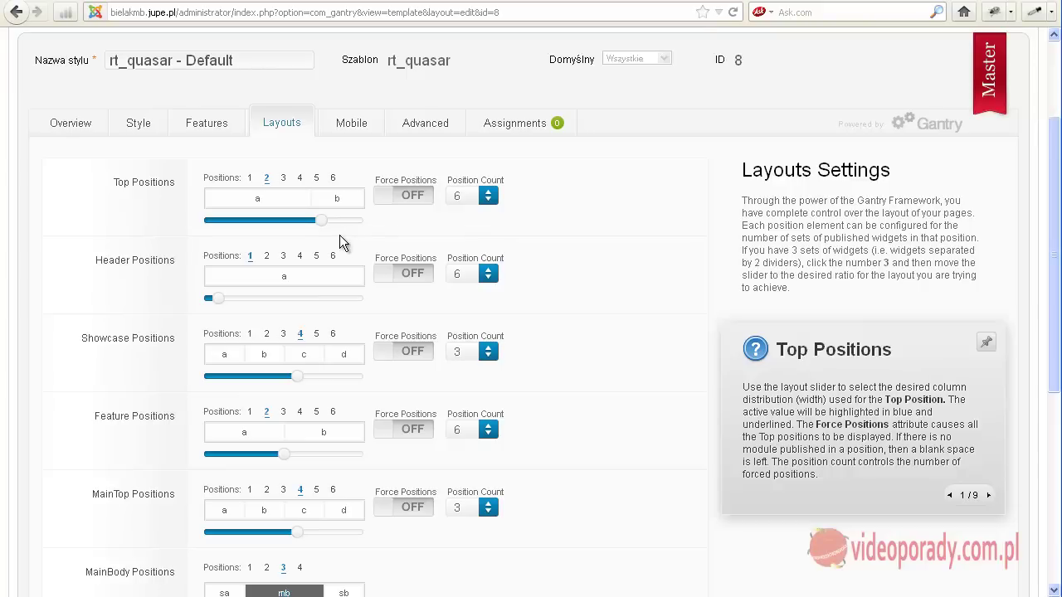
scroll(579, 260, "up", 3)
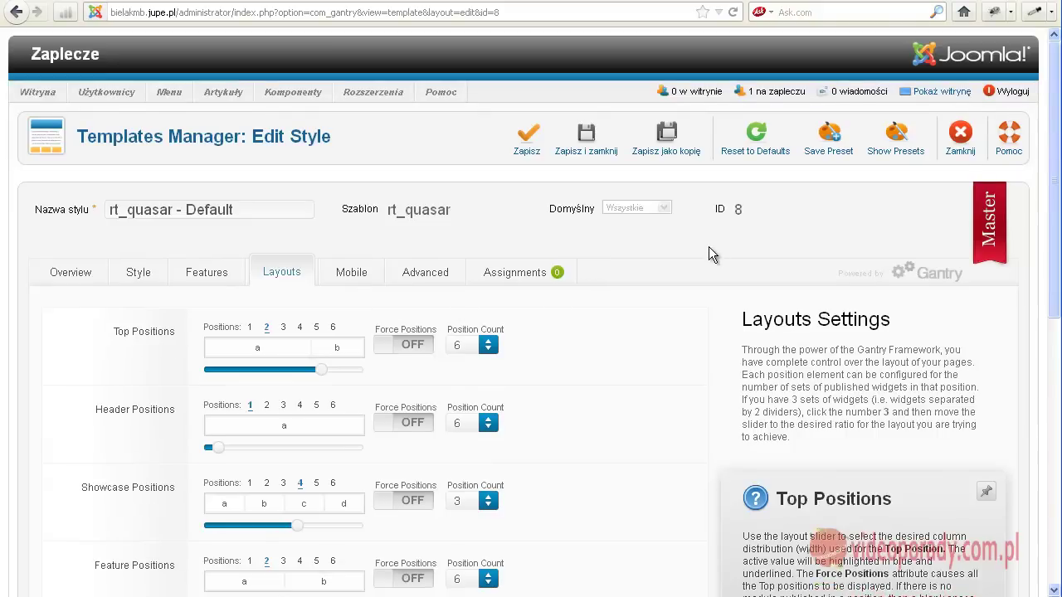
left_click(963, 139)
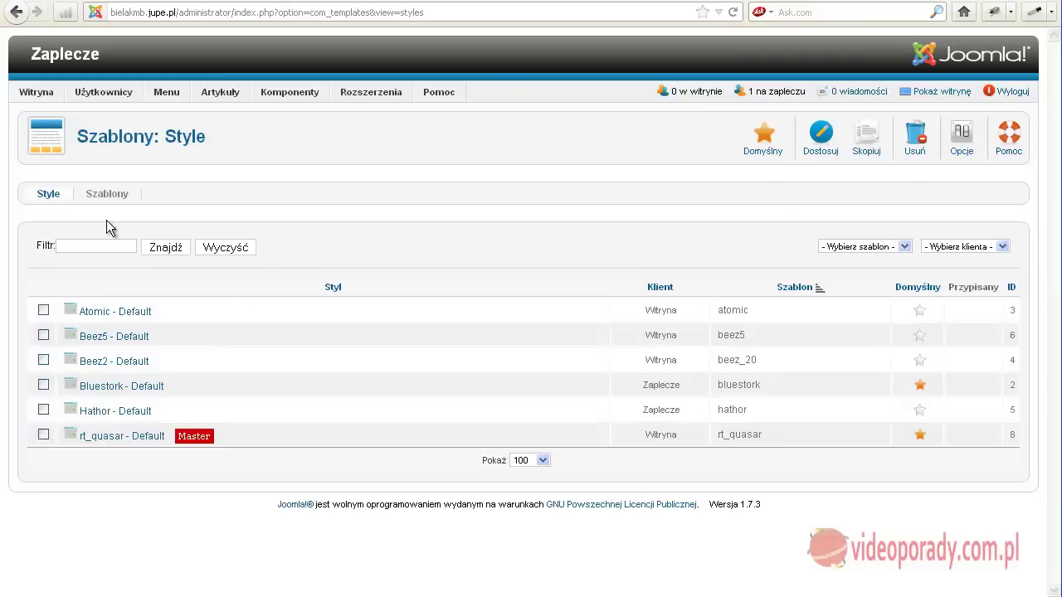
Step: Switch from the styles list to the template list and look through the installed templates
left_click(47, 195)
left_click(102, 198)
scroll(87, 266, "down", 8)
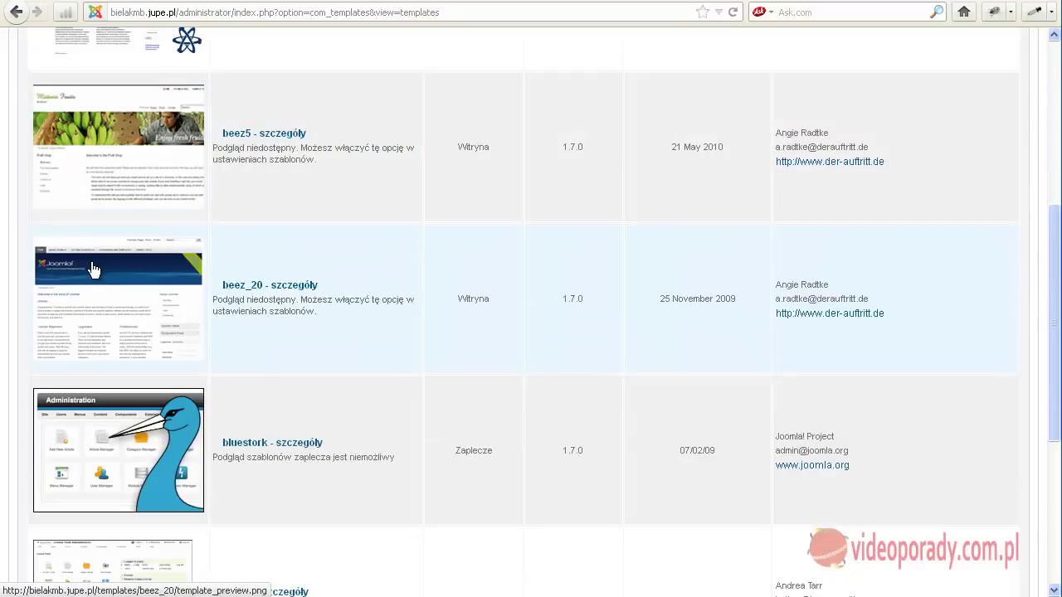
scroll(93, 270, "down", 3)
scroll(655, 268, "up", 8)
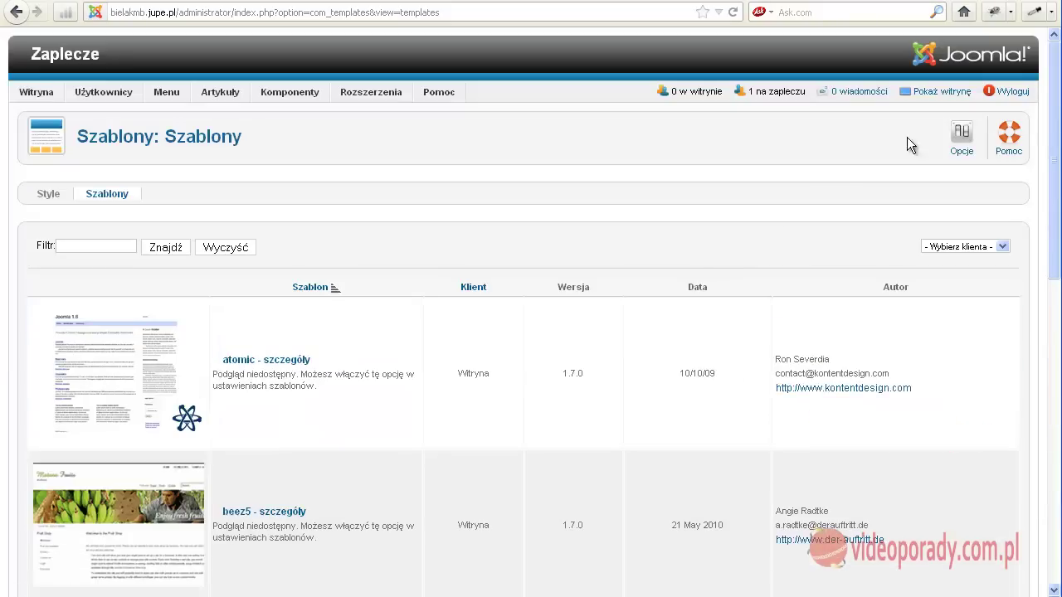
Step: Enable the module position preview in the template component's options and save them
left_click(962, 137)
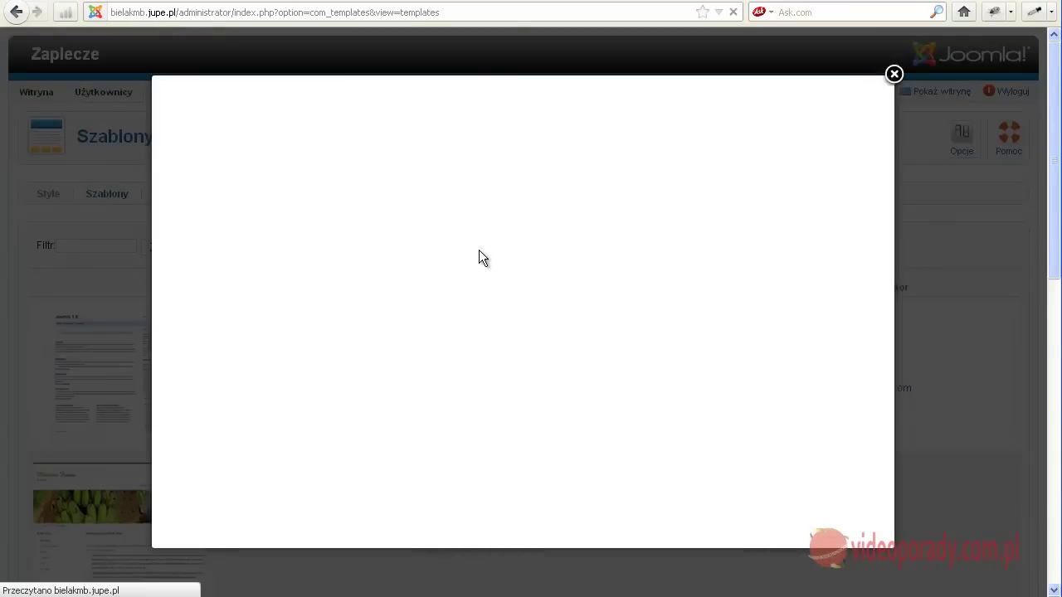
left_click(375, 213)
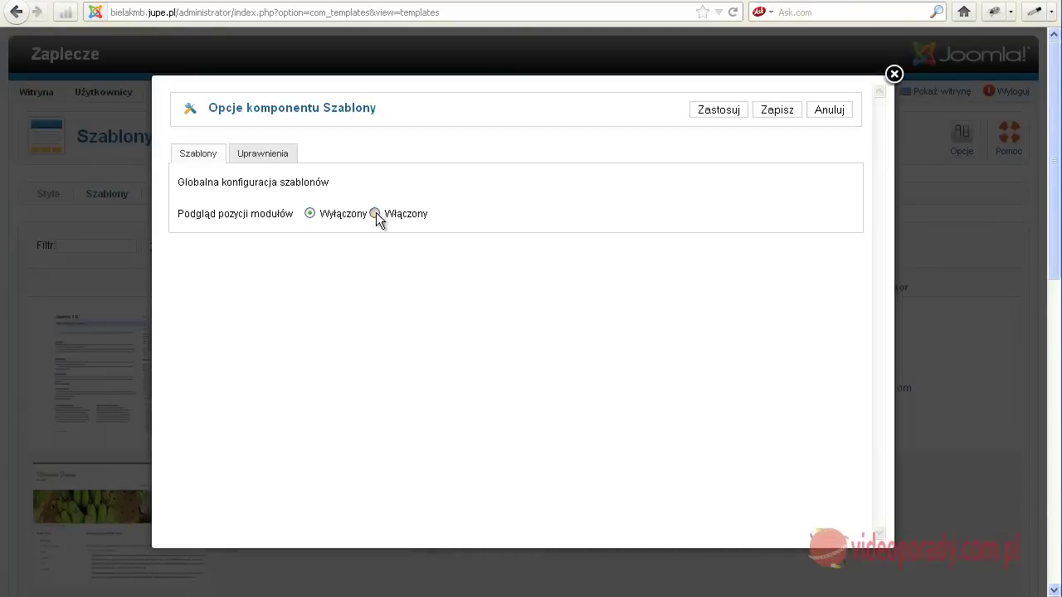
left_click(770, 110)
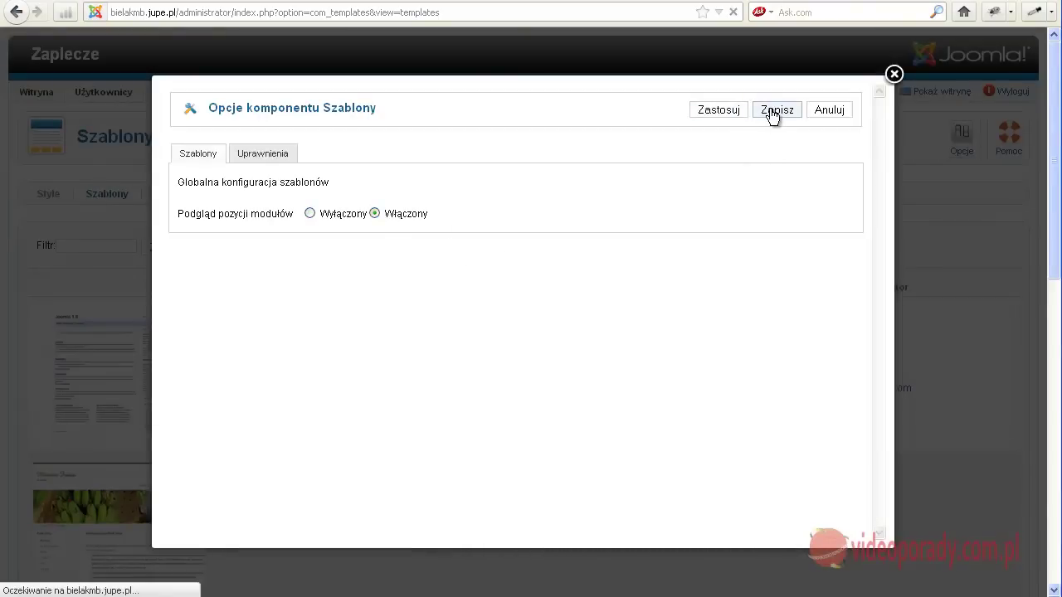
Step: Preview the rt_quasar template's module positions, examine them from the top row to the sidebars, and return to the template list
scroll(382, 274, "down", 5)
scroll(378, 270, "down", 5)
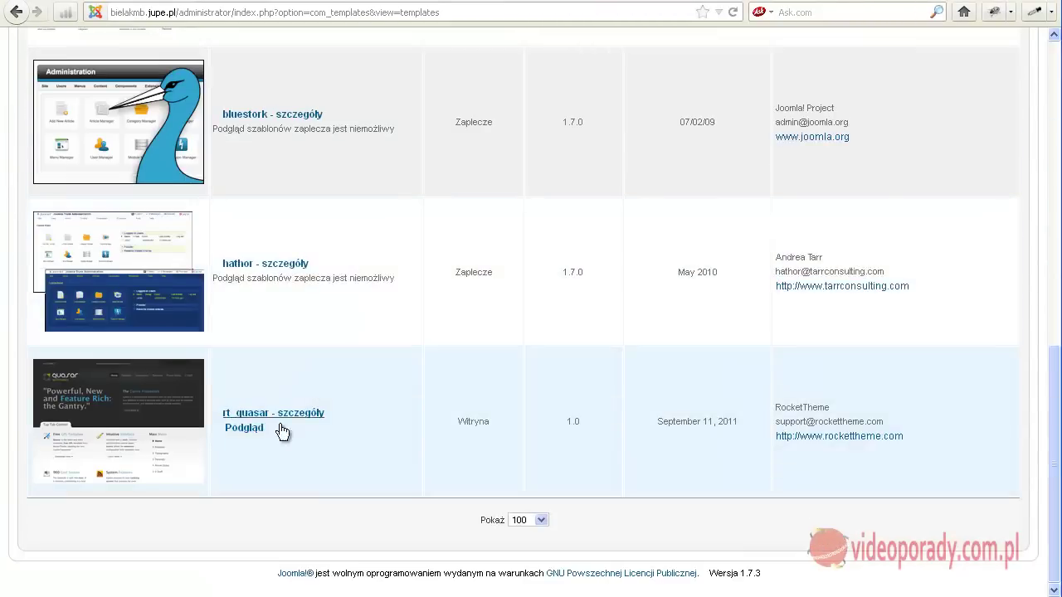
left_click(249, 429)
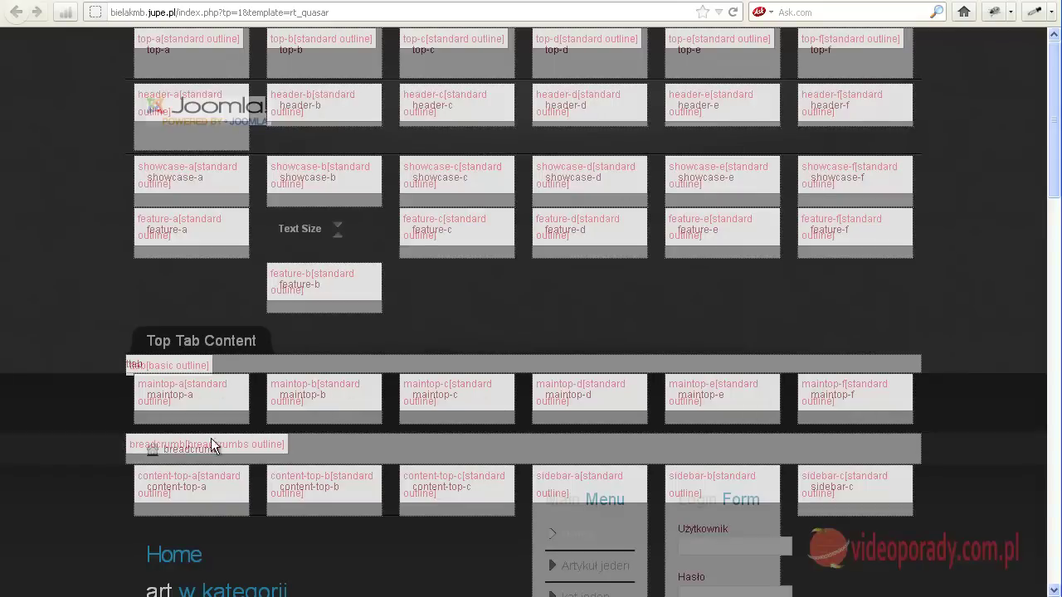
scroll(531, 473, "down", 3)
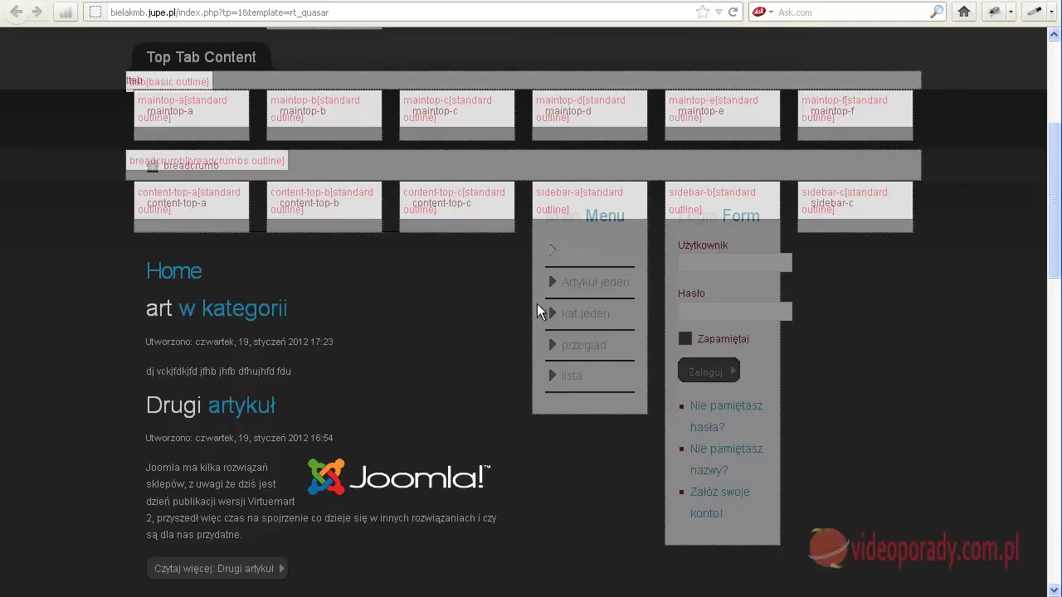
scroll(545, 195, "up", 3)
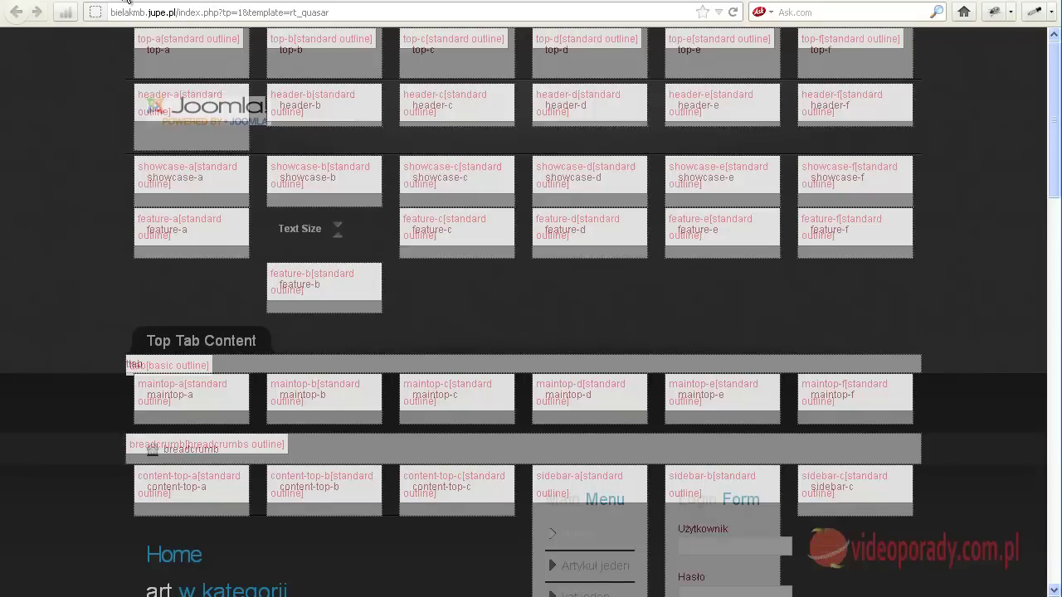
left_click(760, 2)
scroll(789, 150, "up", 10)
scroll(778, 175, "up", 5)
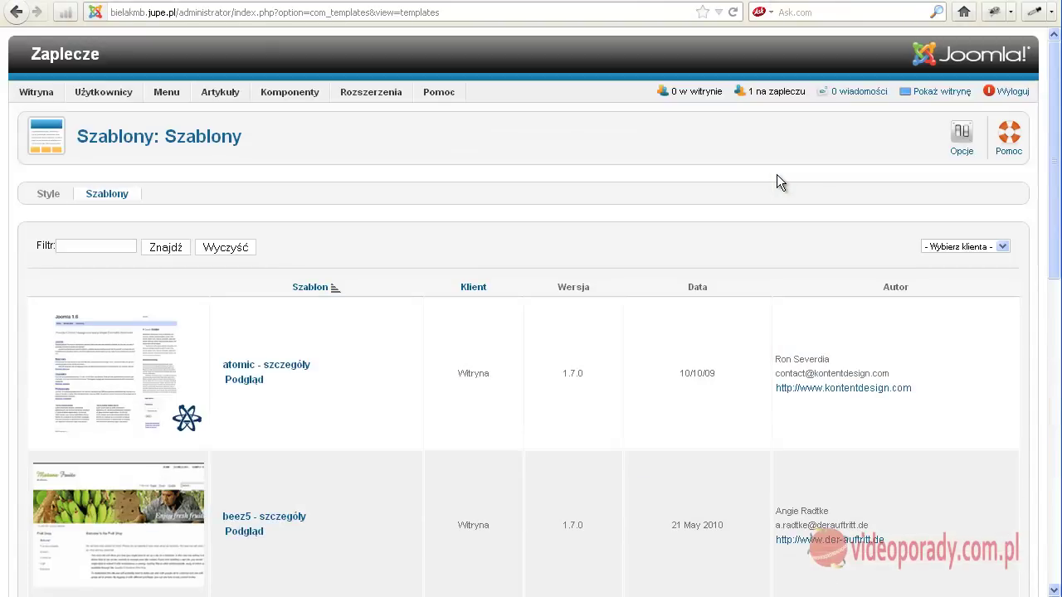
Step: Disable the module position preview in the template component's options and save them
left_click(962, 142)
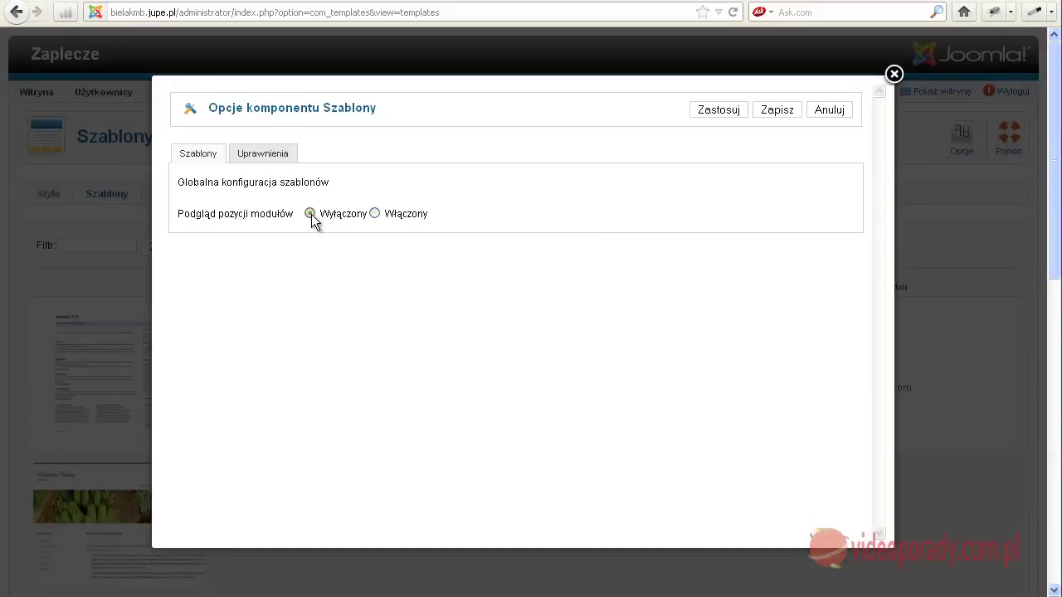
left_click(311, 213)
left_click(768, 116)
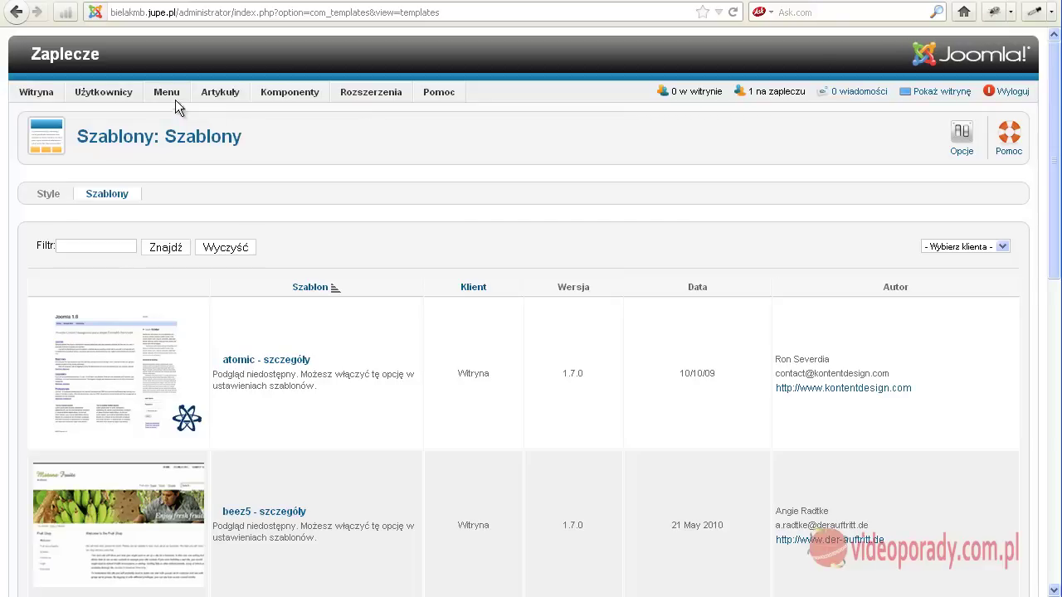
Step: Create a new menu titled "menu poziome" with the menu type "penu poziome", saving and closing it
mouse_move(166, 93)
mouse_move(170, 137)
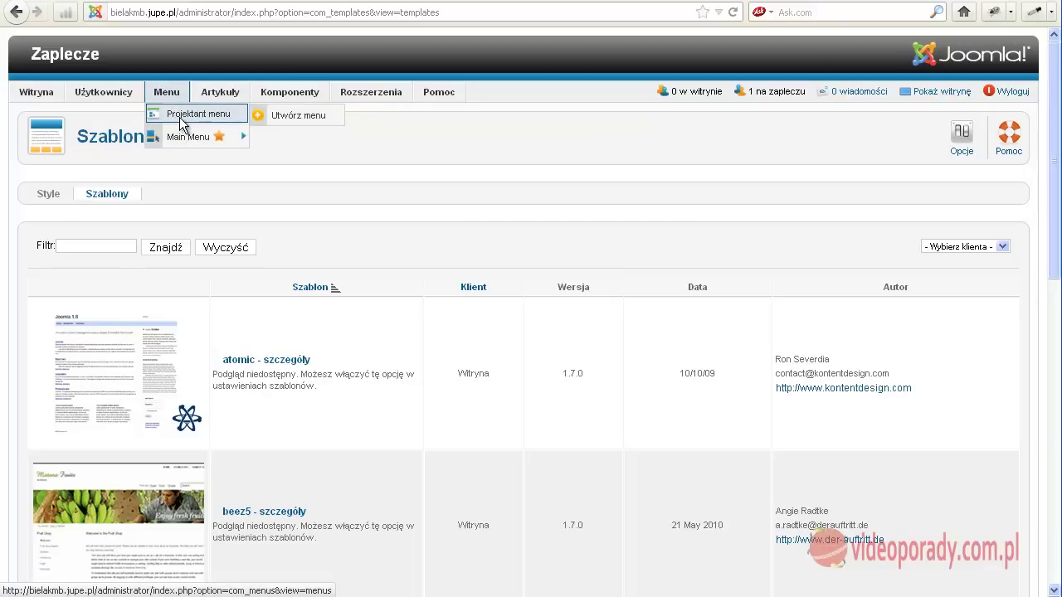
left_click(300, 117)
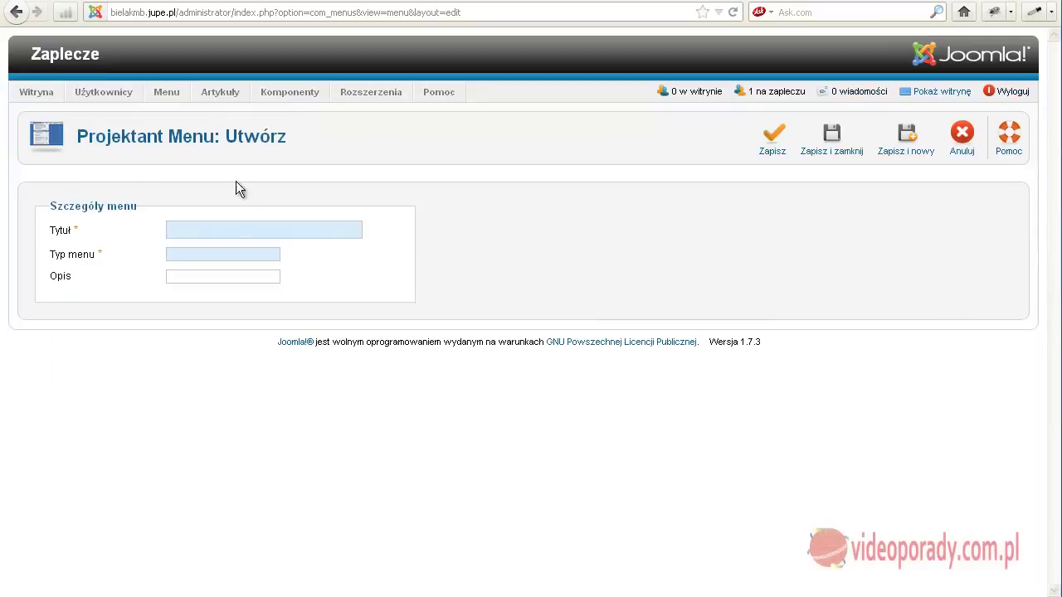
left_click(208, 225)
type("men")
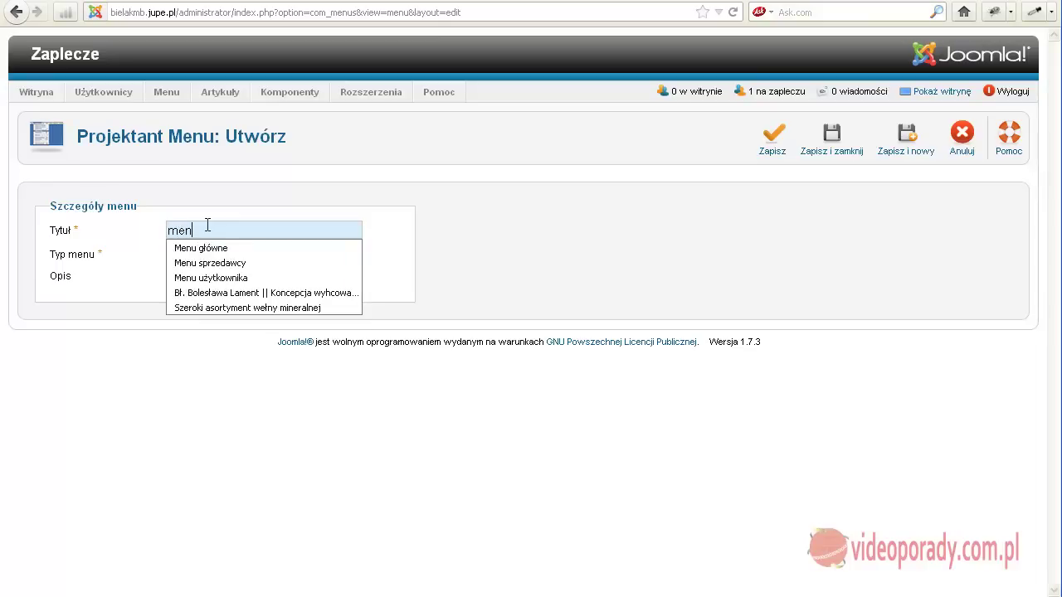
type("u ")
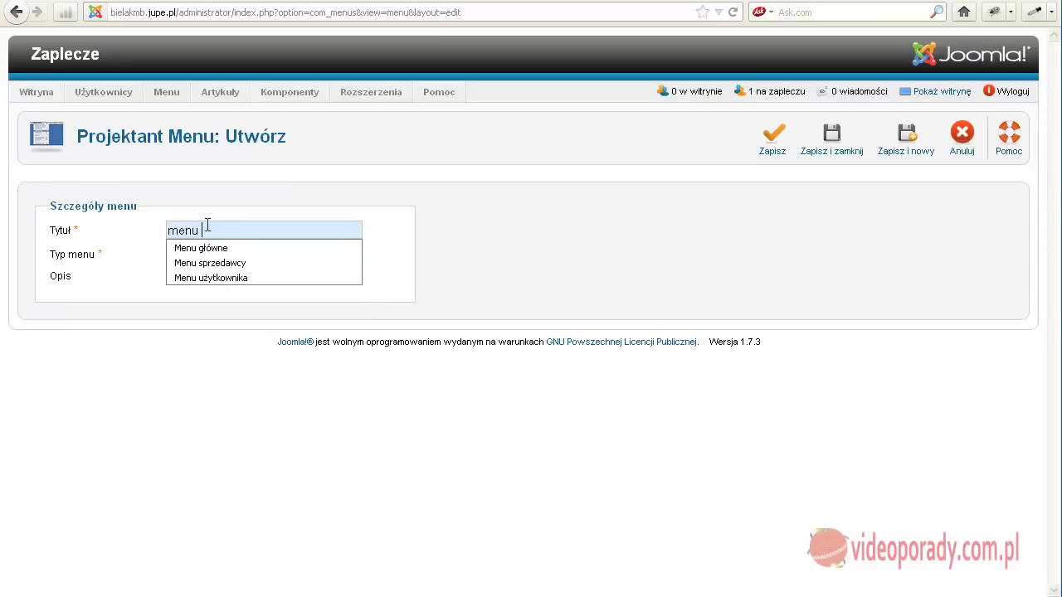
type("poziom")
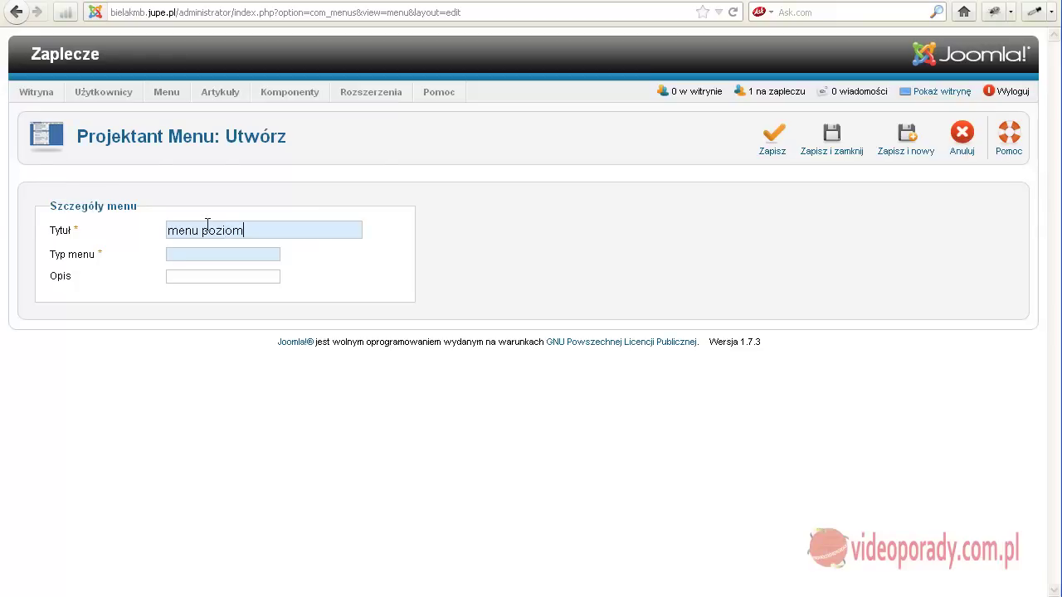
type("e")
left_click(187, 257)
type("penu poziome")
left_click(832, 141)
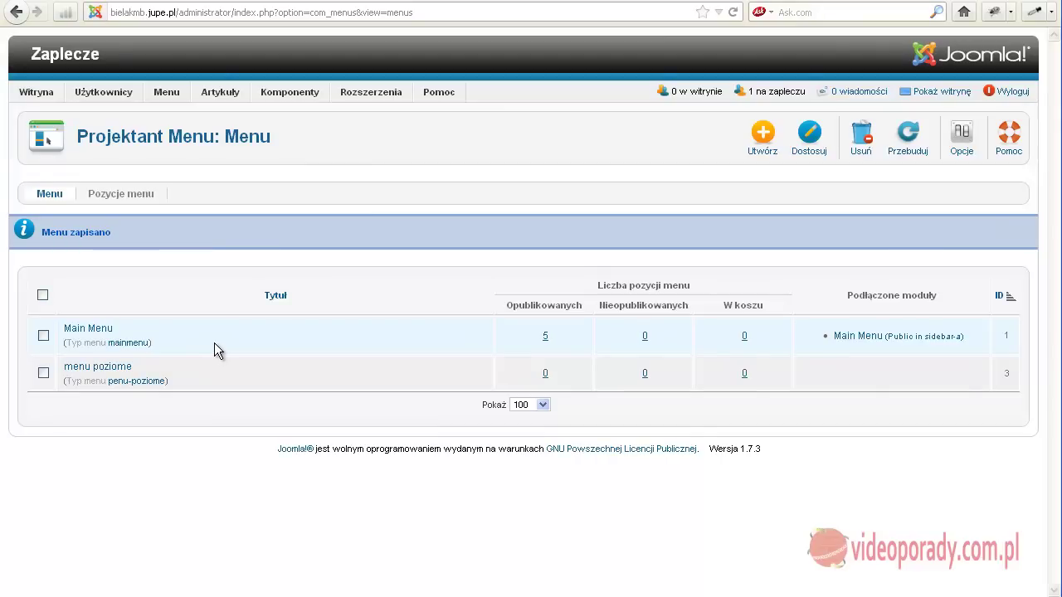
Step: Create a new site module of type Menu and set "menu poziome" as the menu it displays
mouse_move(396, 92)
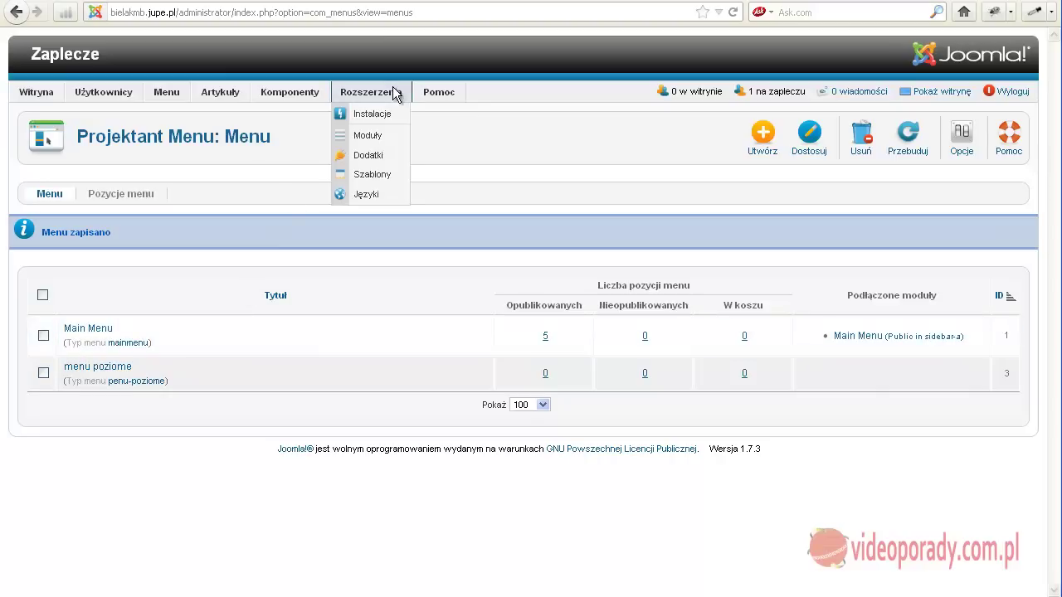
left_click(375, 135)
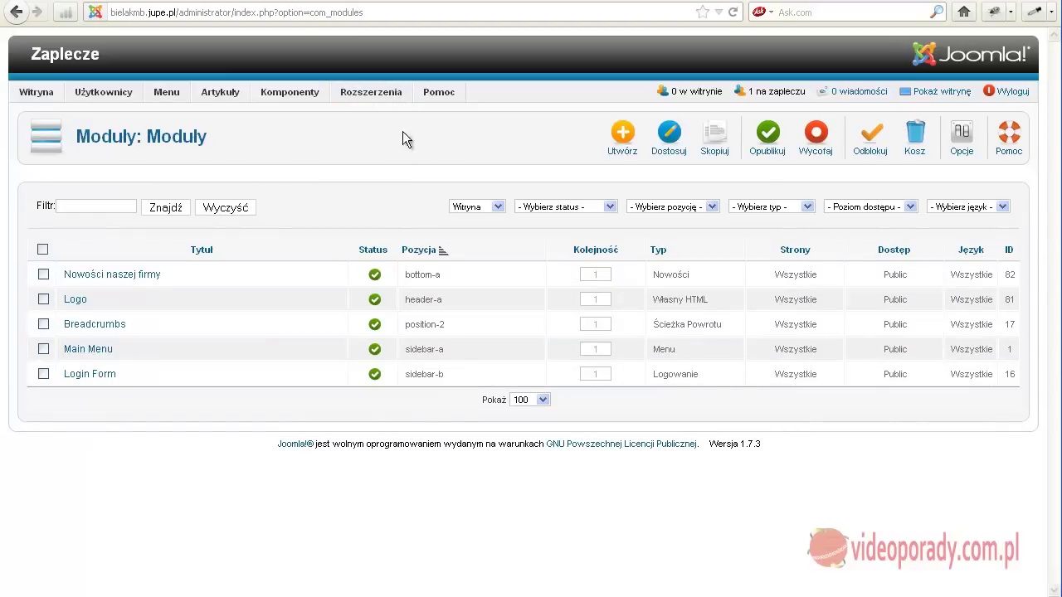
left_click(630, 133)
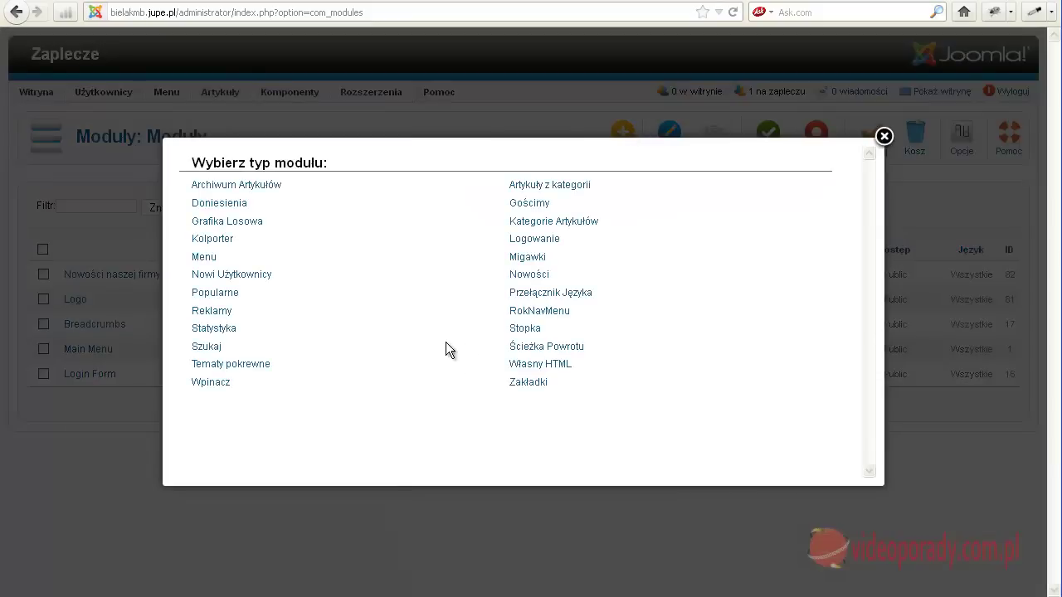
left_click(201, 259)
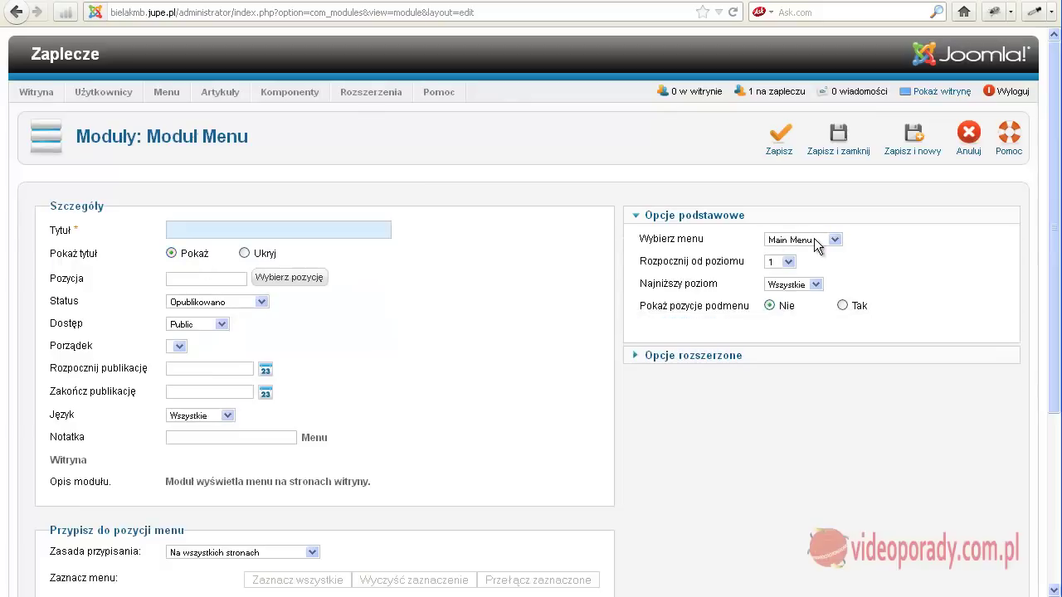
left_click(835, 240)
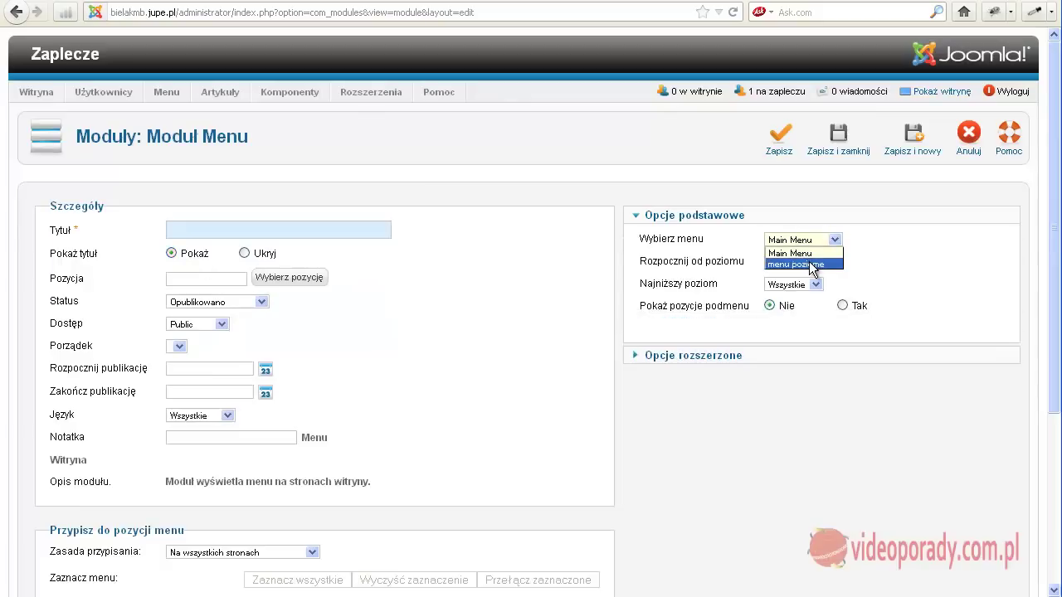
left_click(812, 266)
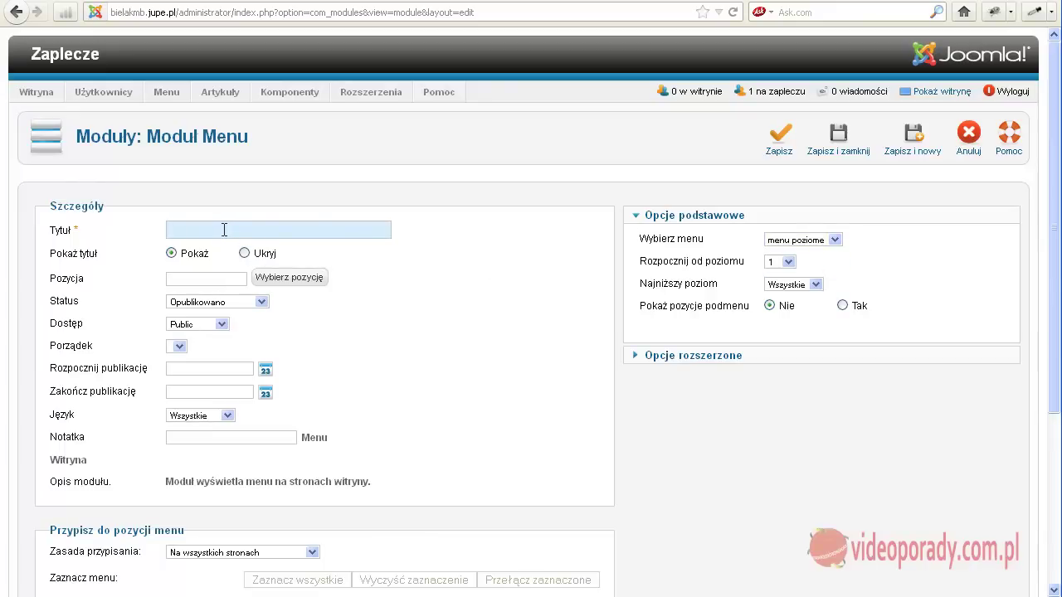
Step: Title the module "menu poziome" and hide its title on the site
type("Menu ")
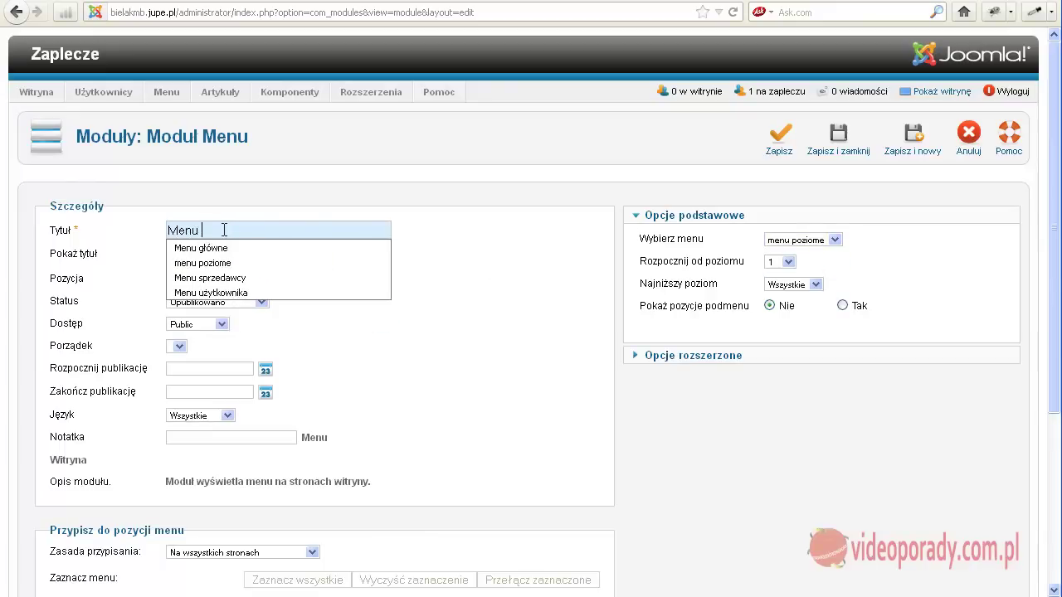
type("poziom")
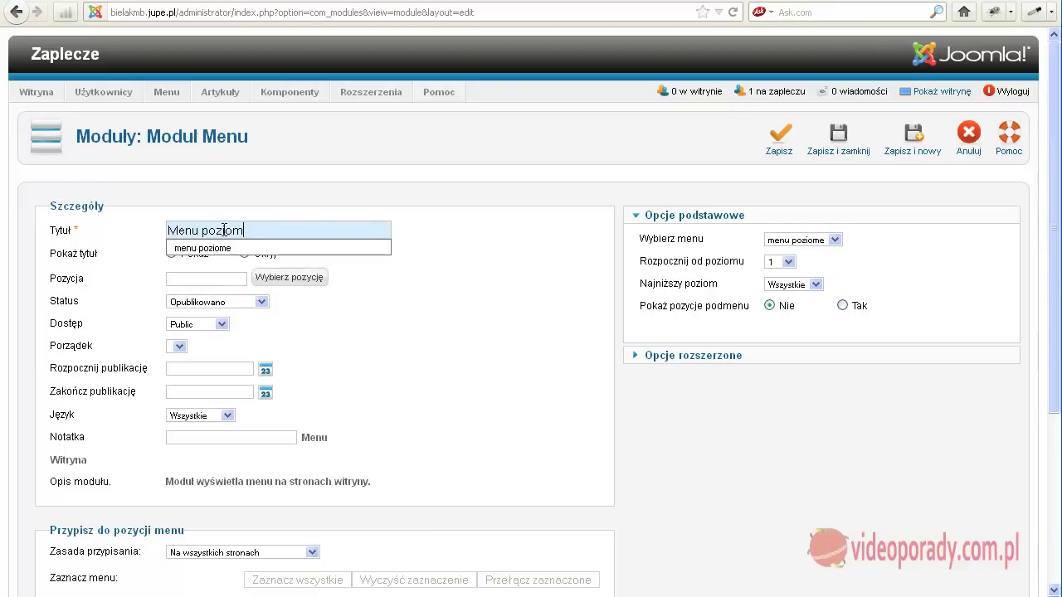
type("e")
left_click(233, 247)
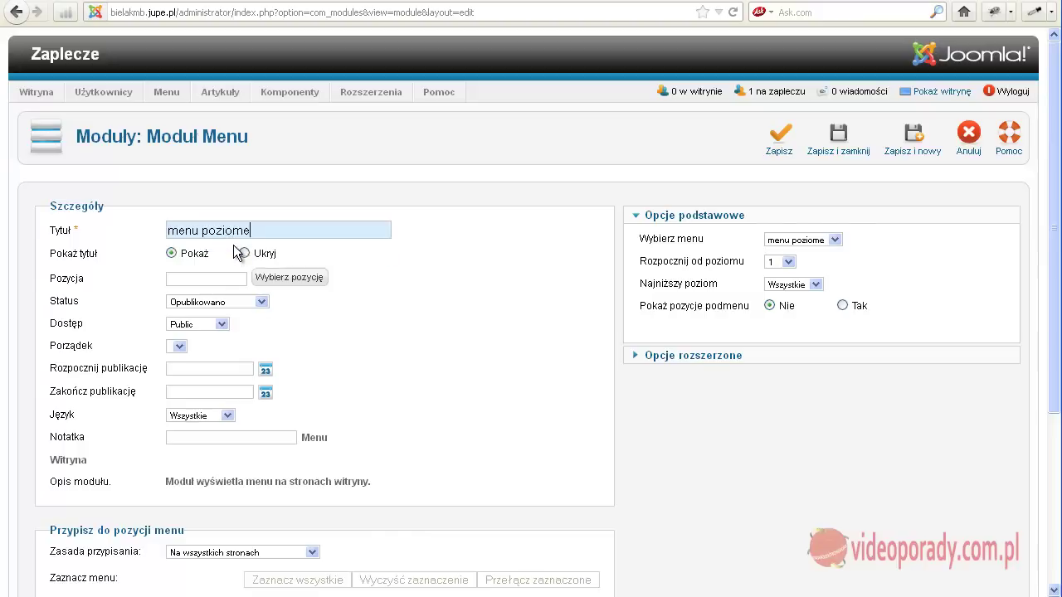
left_click(244, 253)
Step: Check the rt_quasar position preview and assign the menu module to position header-b
left_click(291, 279)
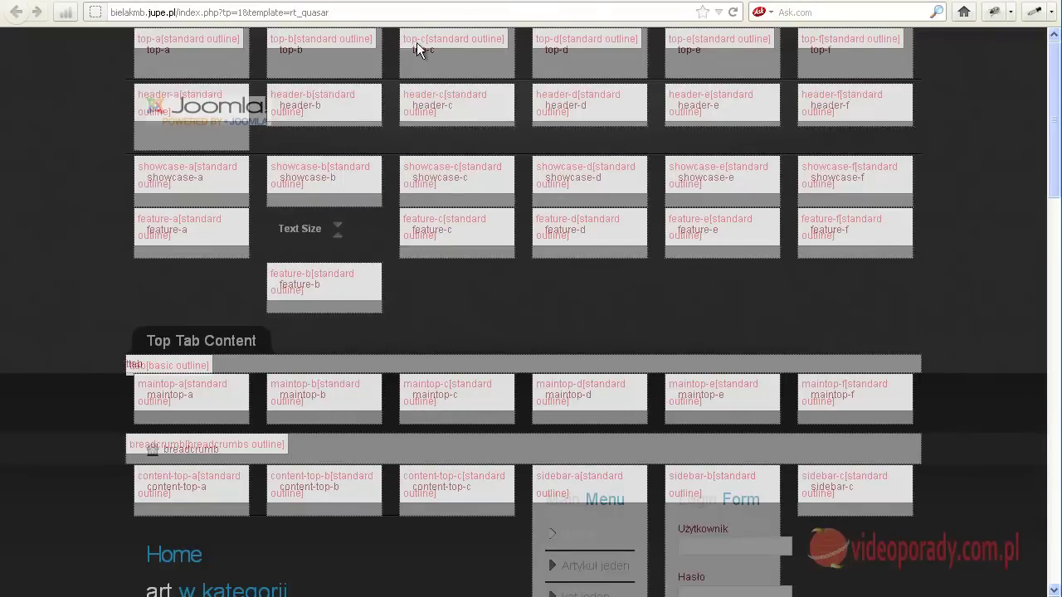
key("ctrl+w")
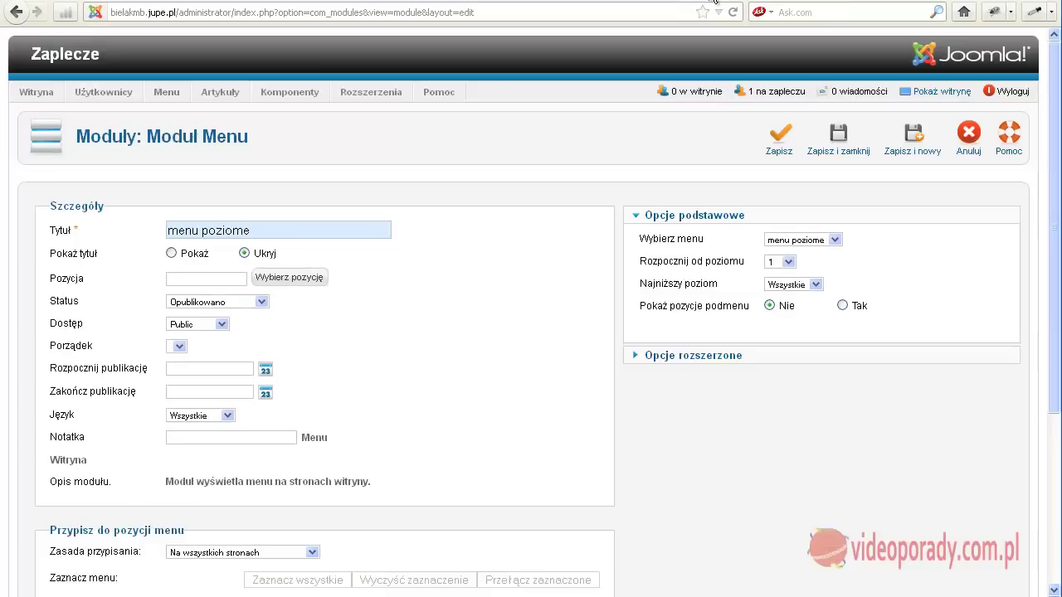
left_click(295, 278)
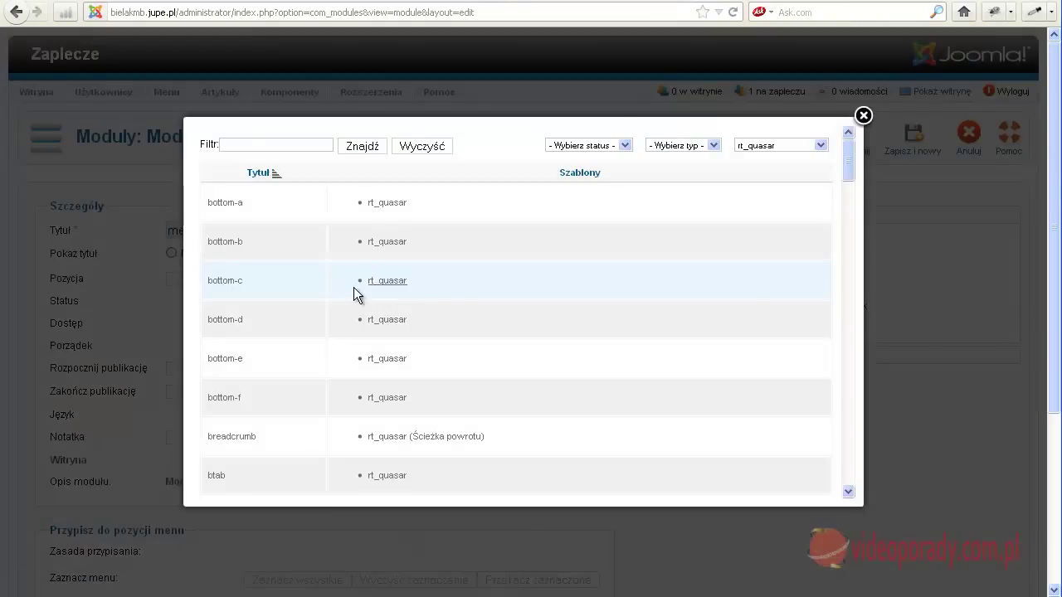
scroll(331, 297, "down", 10)
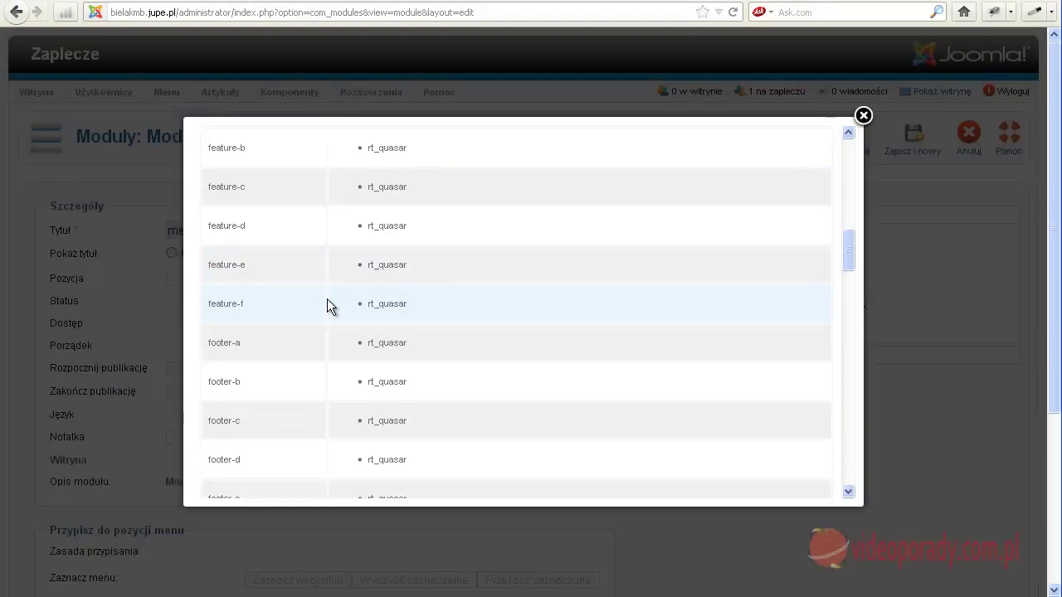
scroll(327, 304, "down", 5)
scroll(322, 307, "up", 2)
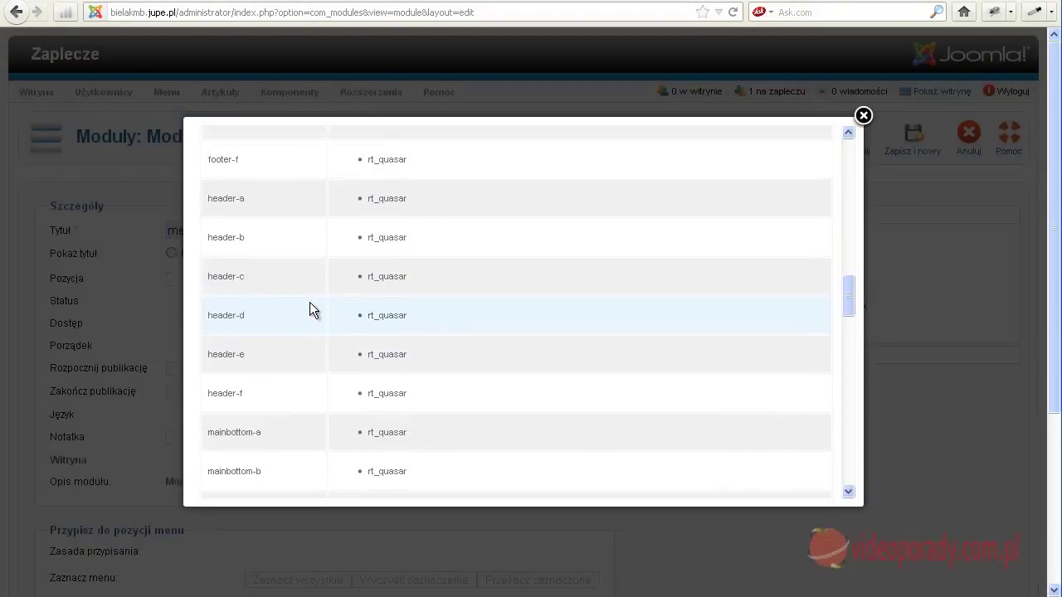
left_click(236, 249)
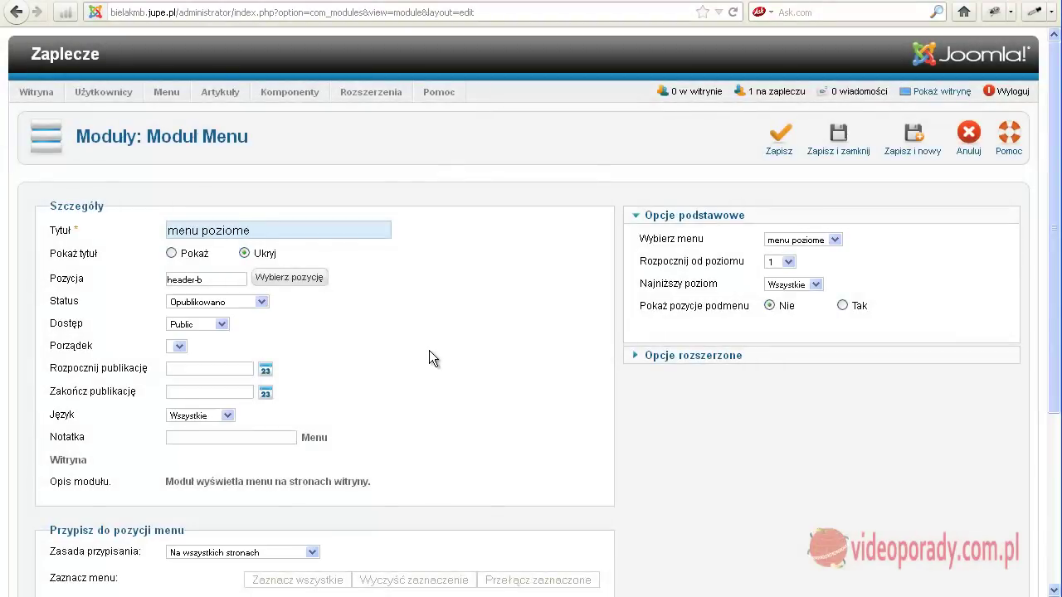
Step: Save and close the menu module, check the site's front page, and return to the module list
left_click(836, 140)
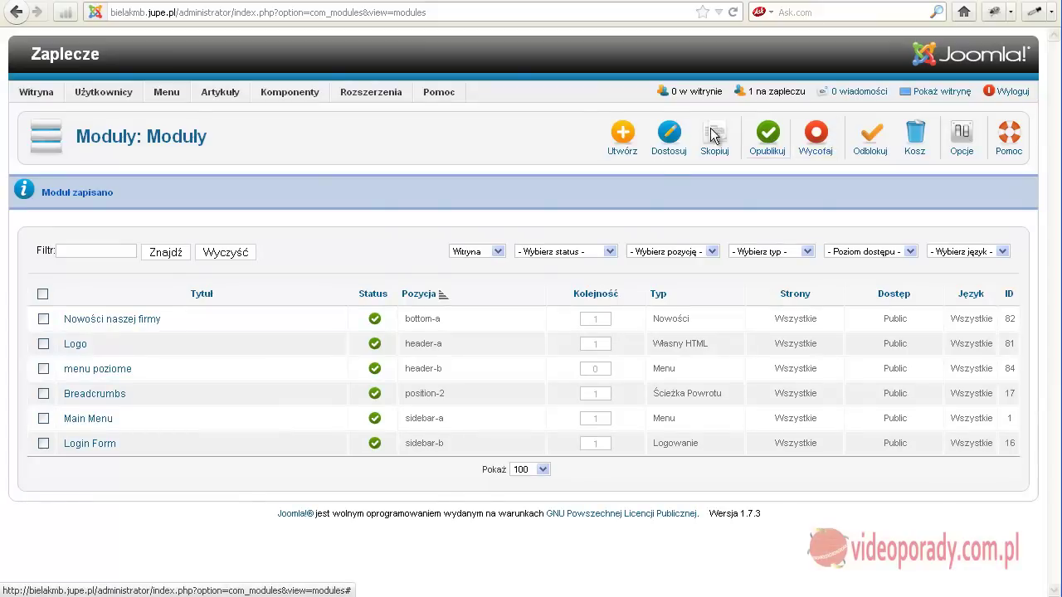
left_click(930, 93)
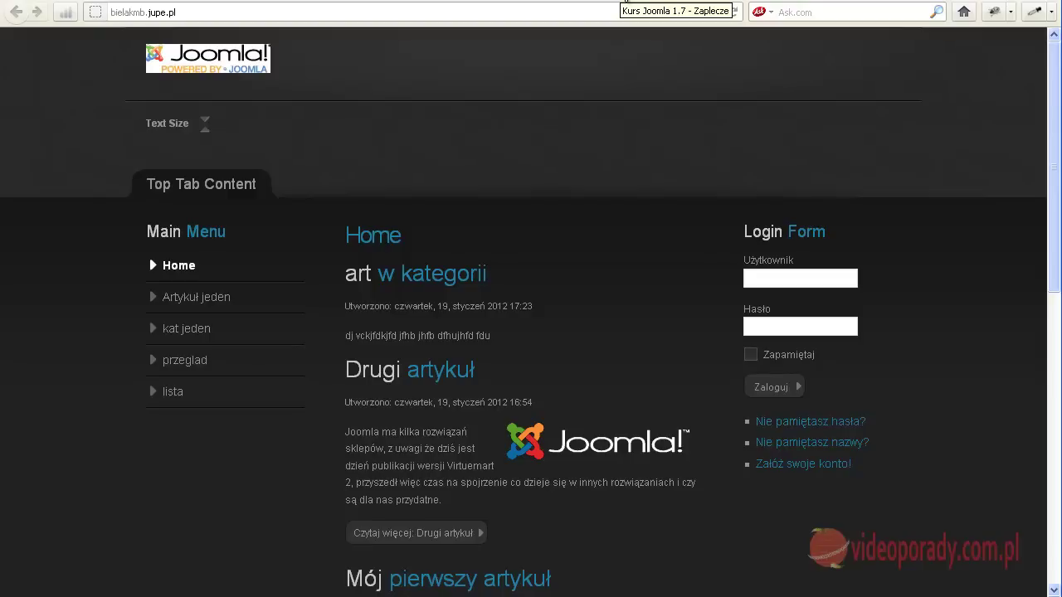
left_click(624, 2)
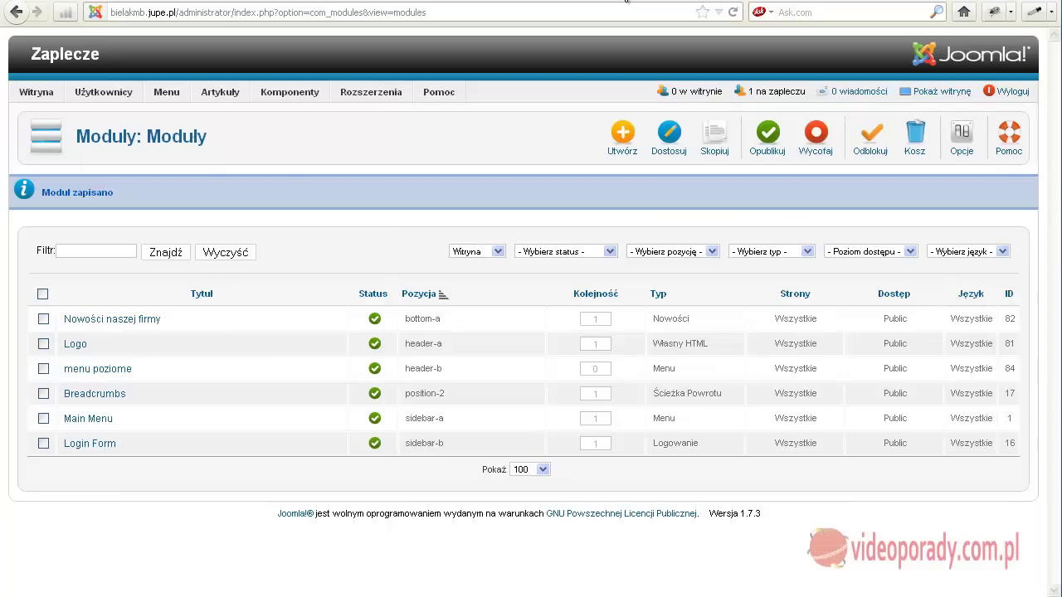
Step: Start a new menu item in "menu poziome" and set its type to Pojedynczy artykuł
mouse_move(222, 95)
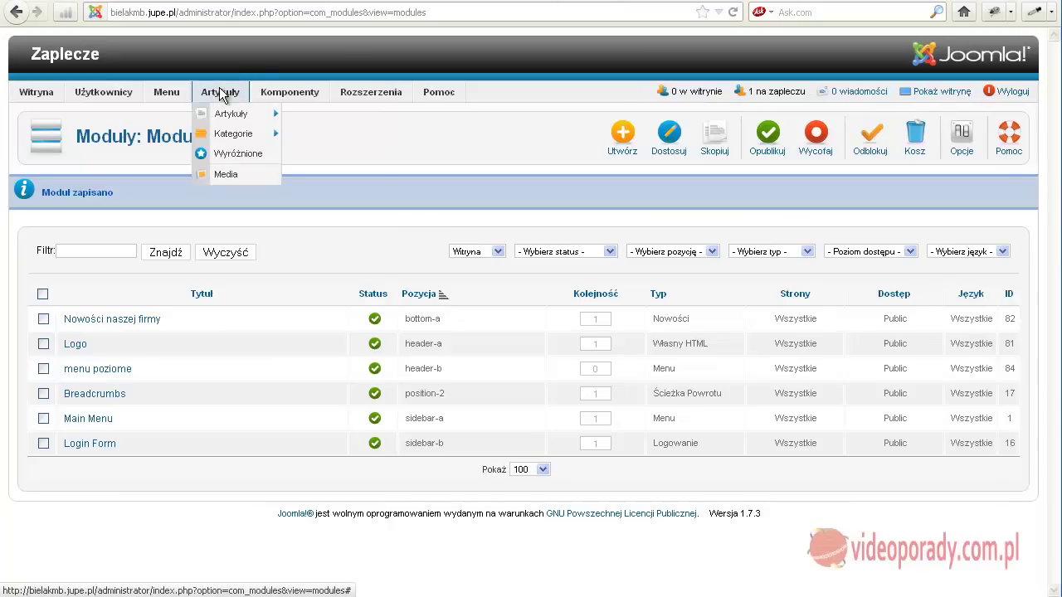
mouse_move(171, 95)
mouse_move(256, 157)
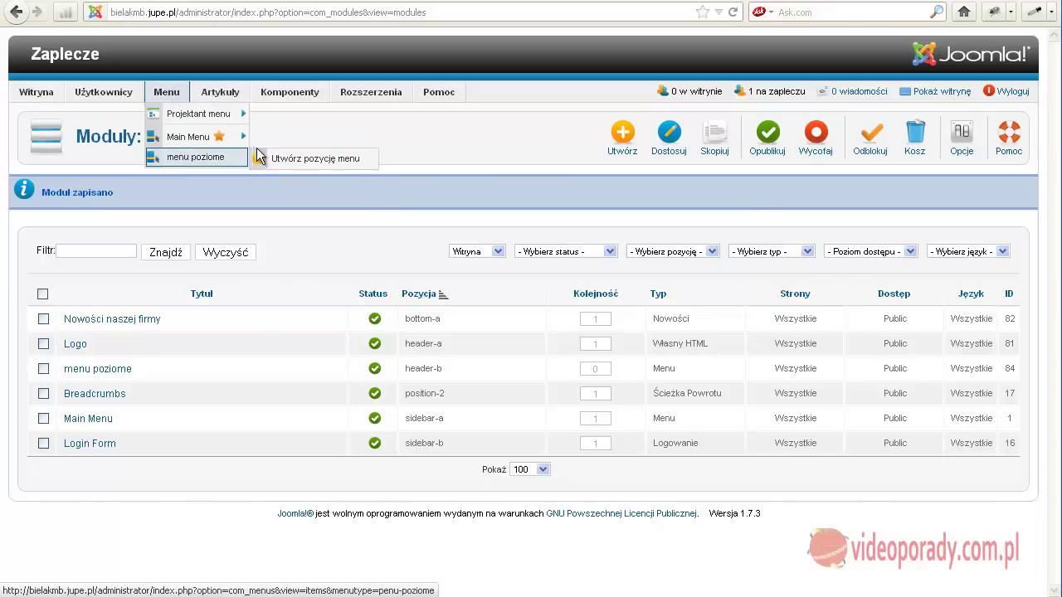
left_click(313, 159)
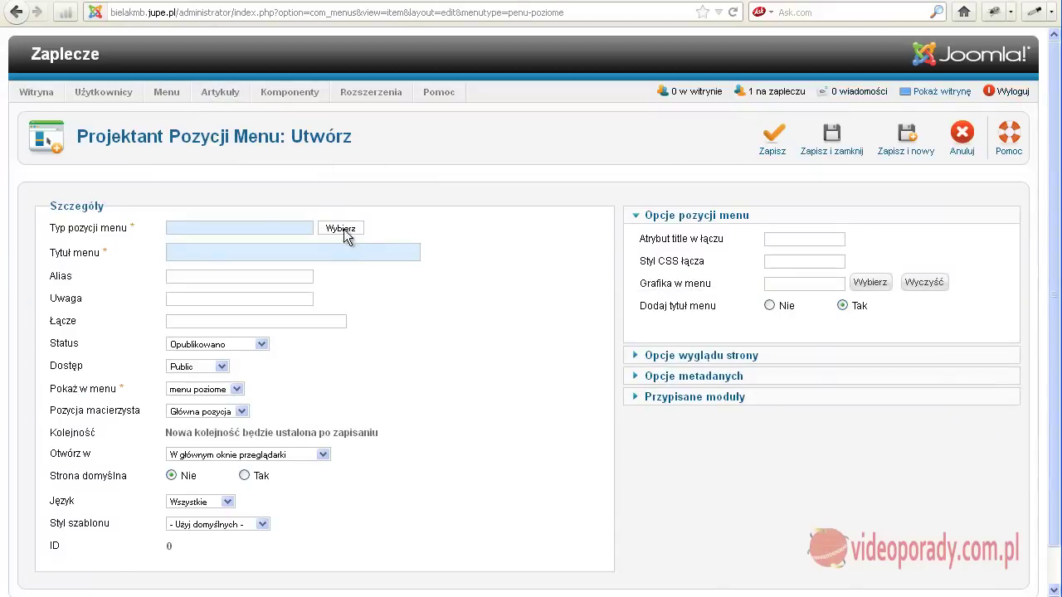
left_click(342, 229)
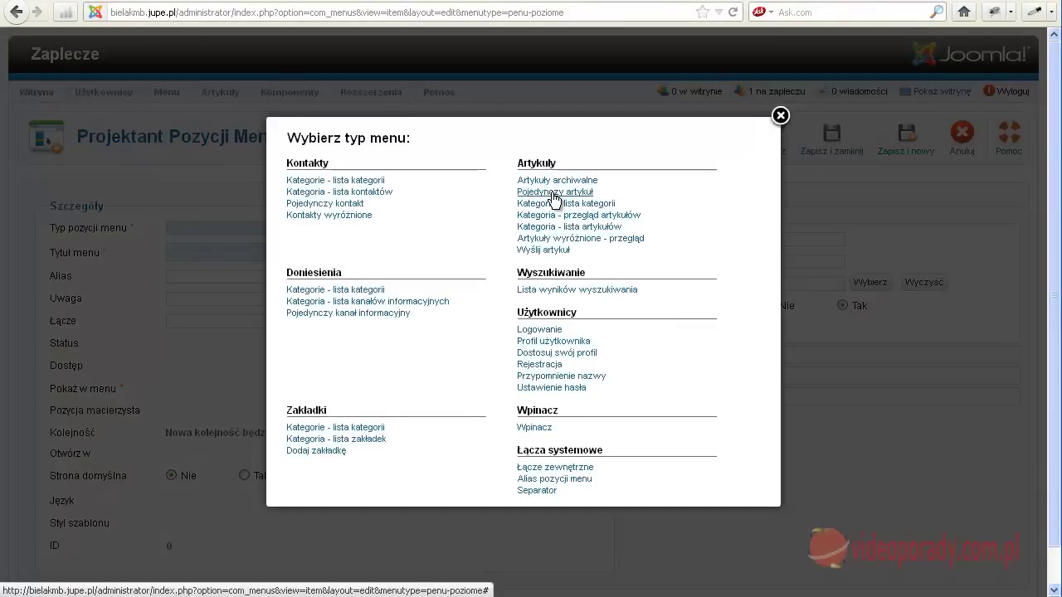
left_click(552, 192)
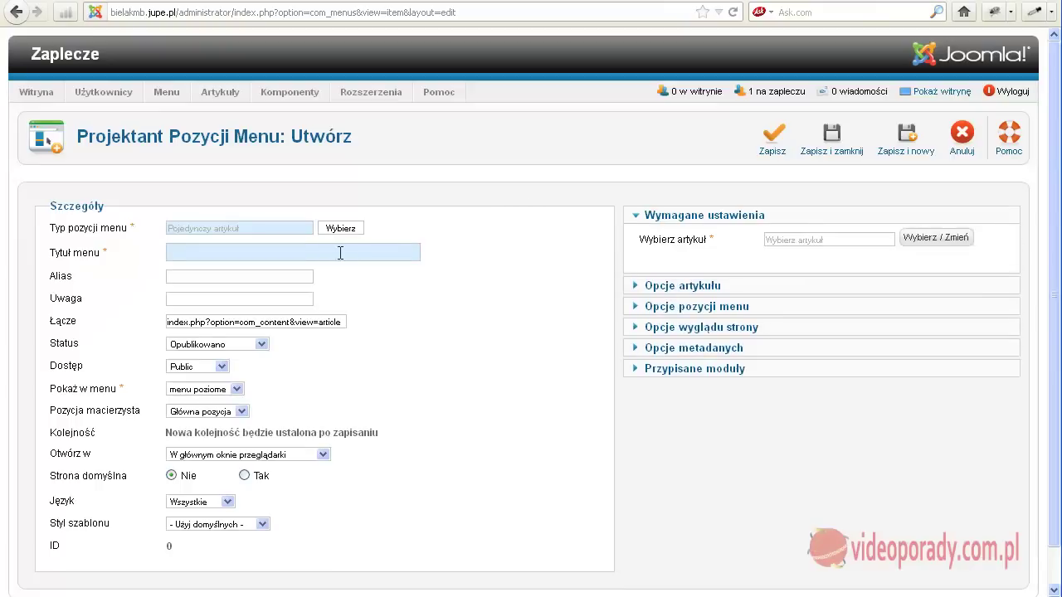
Step: Link the menu item to the article "art w kategorii" and title the item "art"
left_click(916, 240)
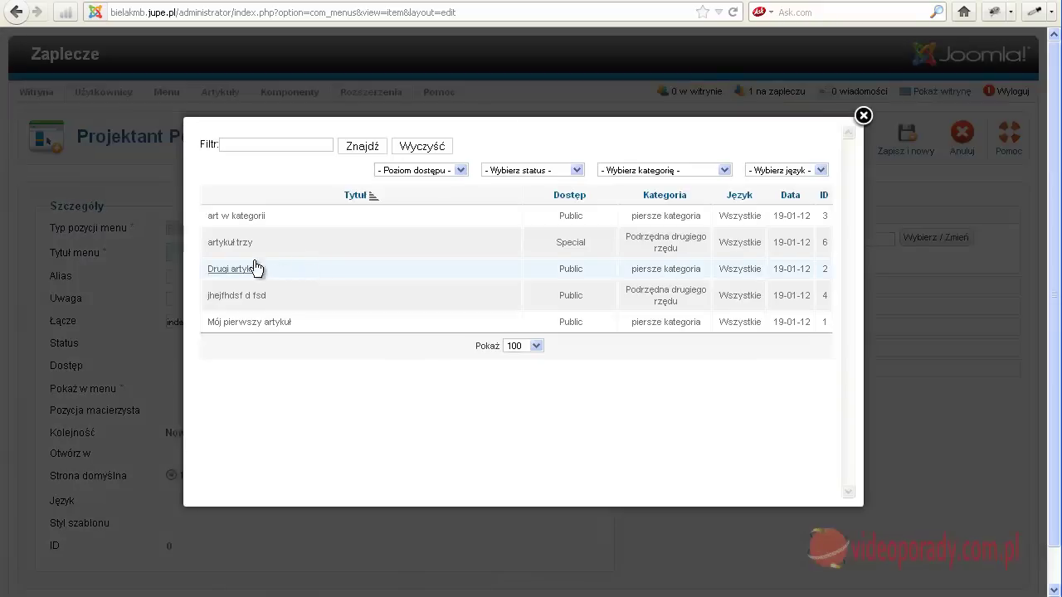
left_click(236, 216)
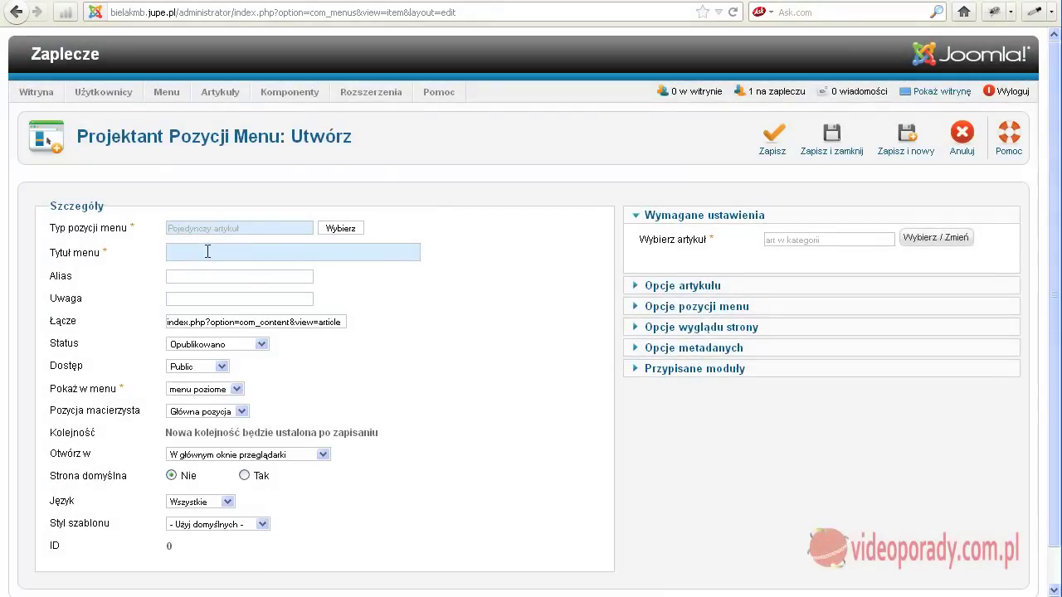
type("Menu")
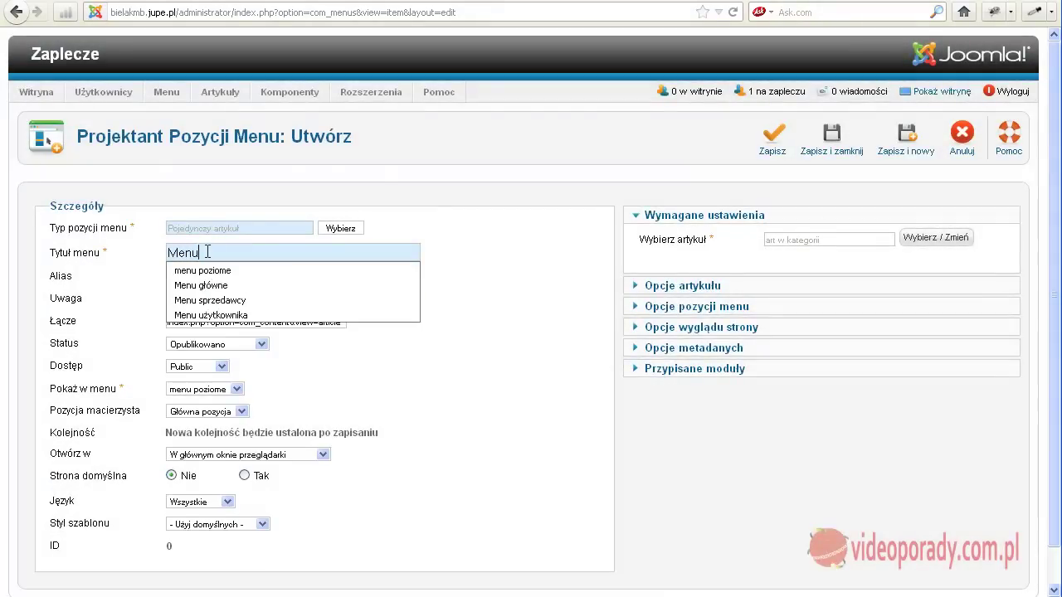
double_click(207, 253)
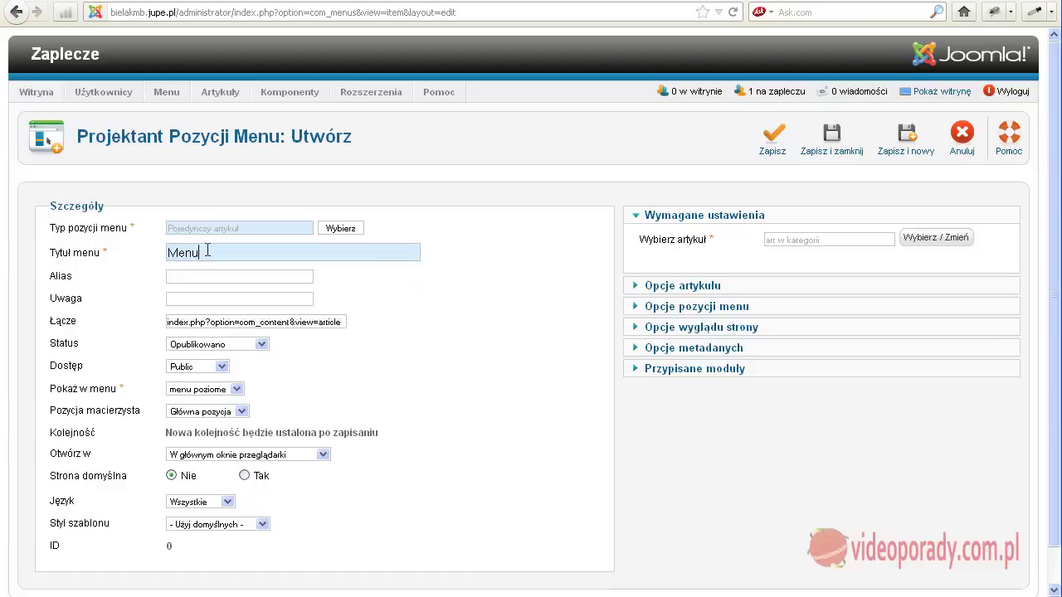
type("art")
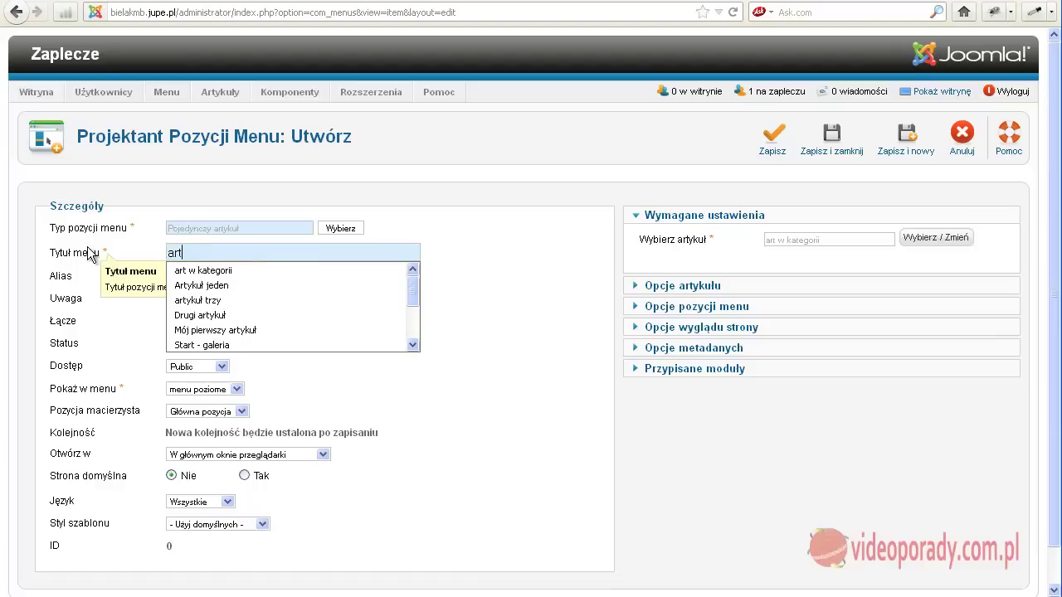
key("Escape")
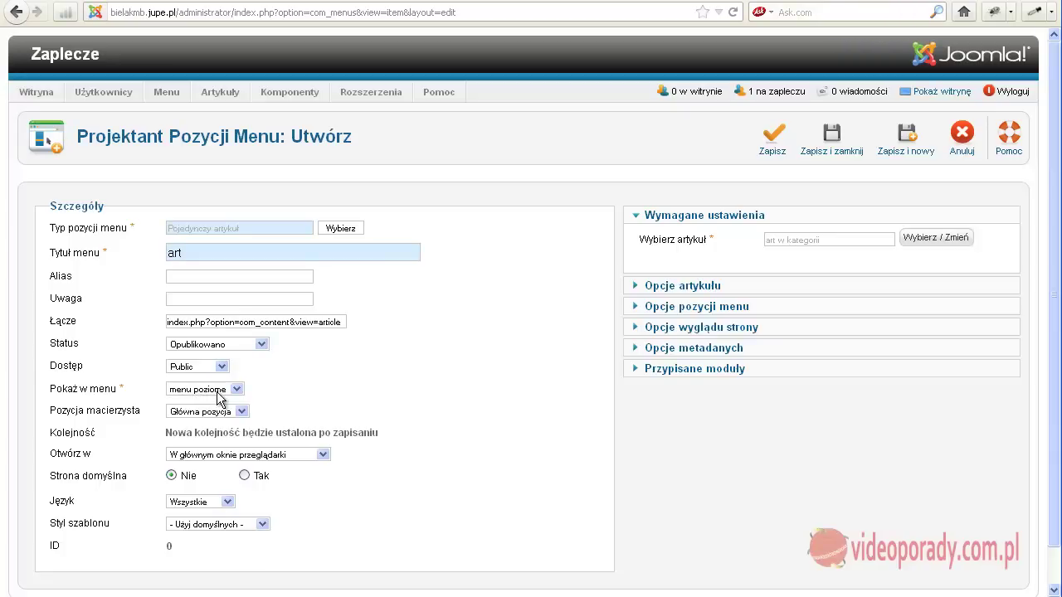
Step: Choose "menu poziome" as the menu in which the "art" item is shown
mouse_move(165, 398)
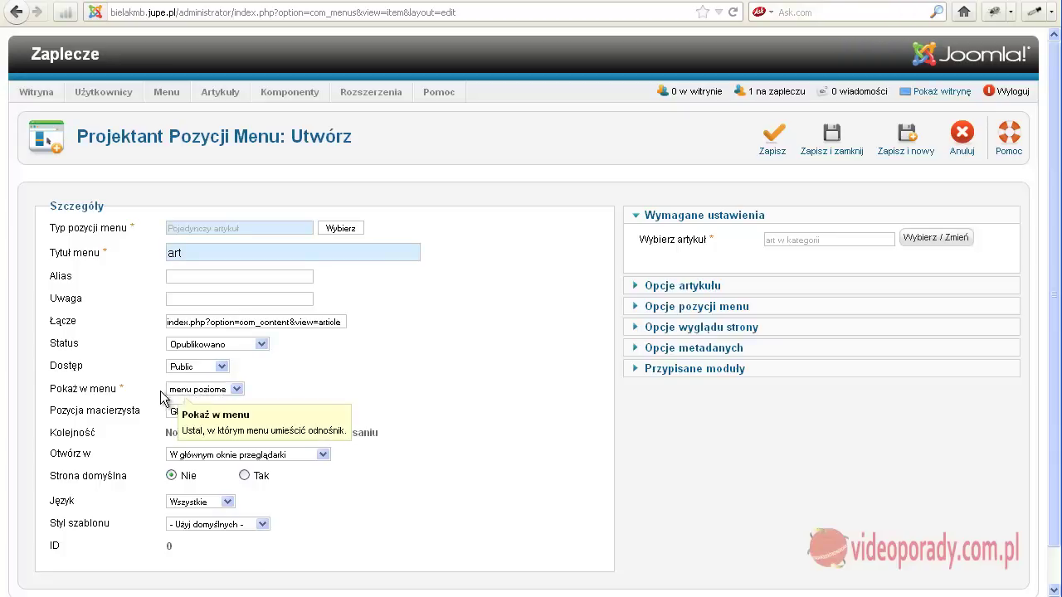
left_click(236, 390)
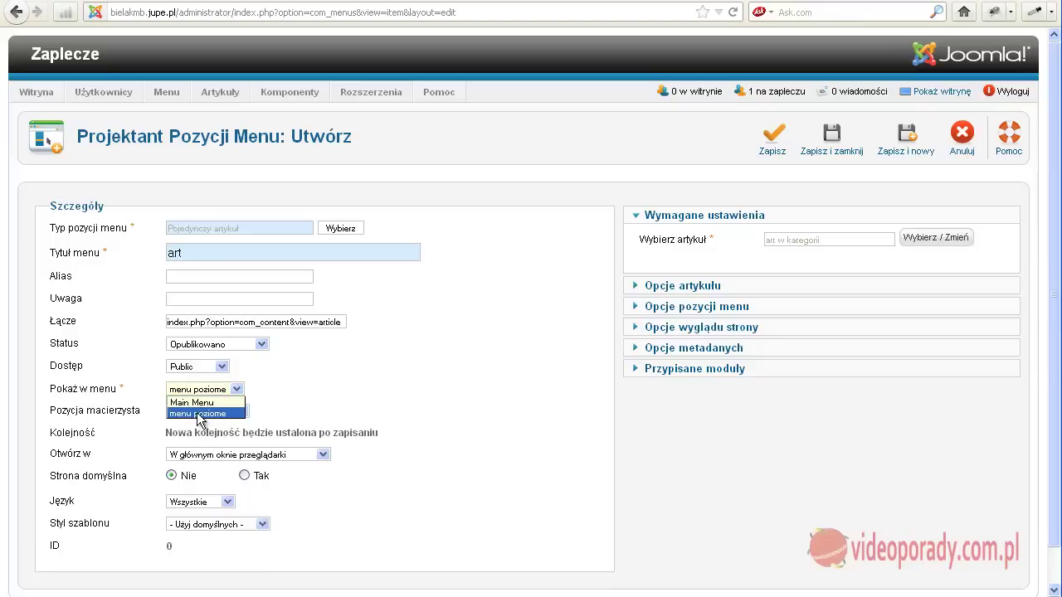
left_click(204, 413)
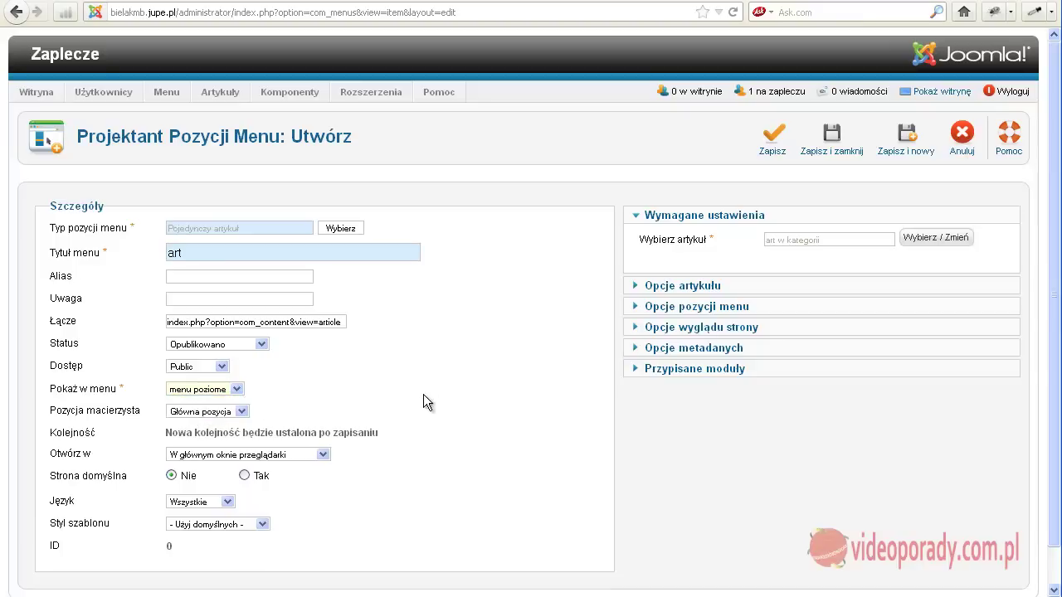
Step: Save the "art" menu item, reload the site's front page to check the horizontal menu, and return to the item editor
left_click(773, 135)
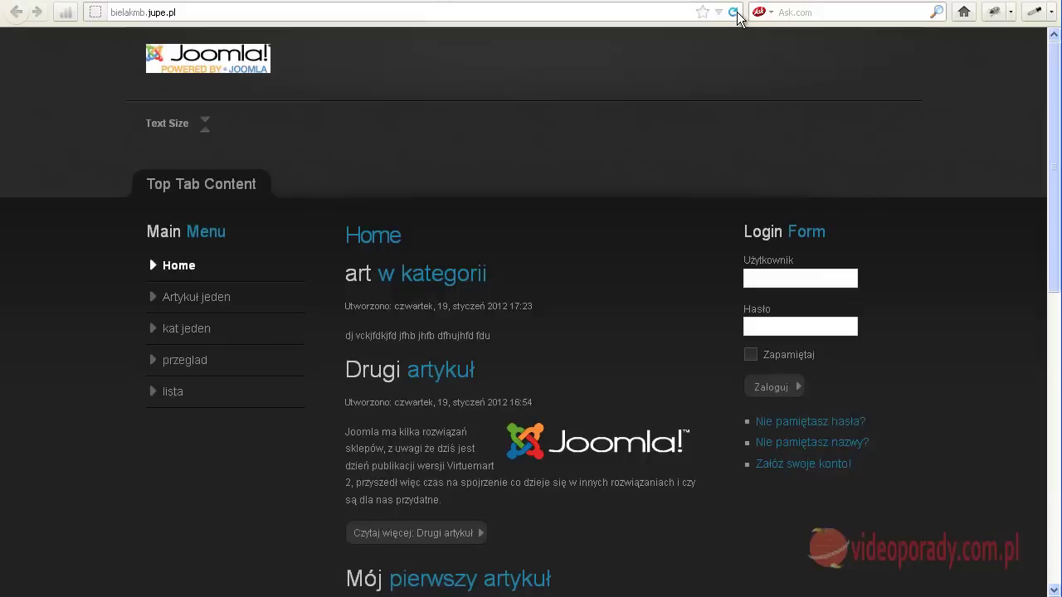
left_click(737, 13)
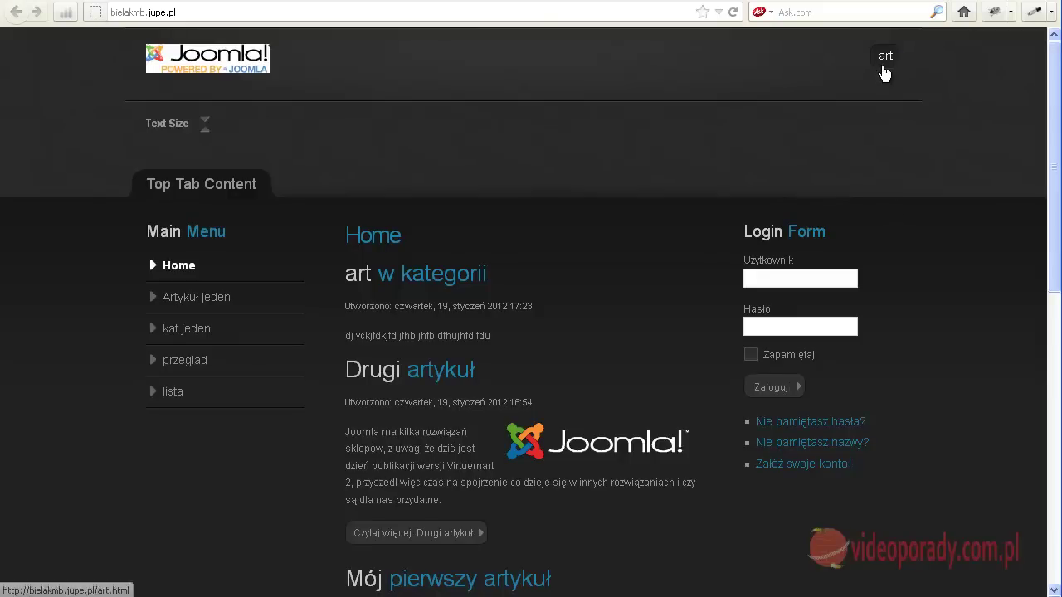
left_click(657, 1)
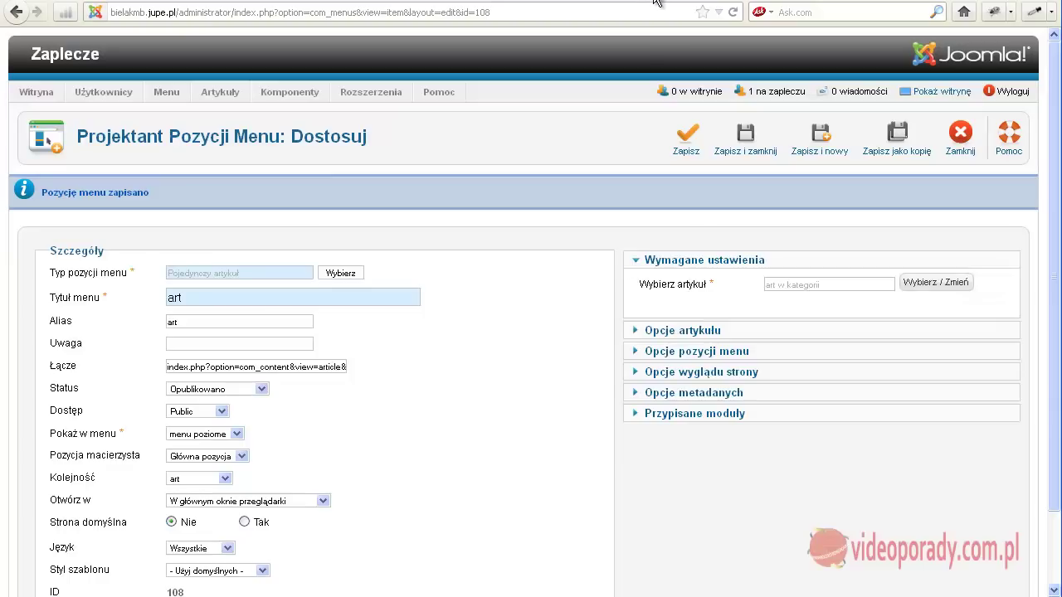